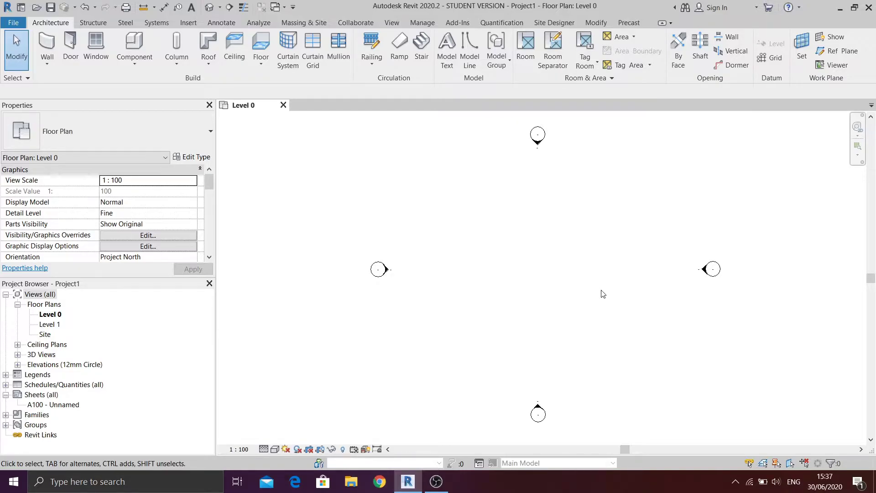
Open the Project Units dialog from the Manage tab's Settings panel
left_click(421, 23)
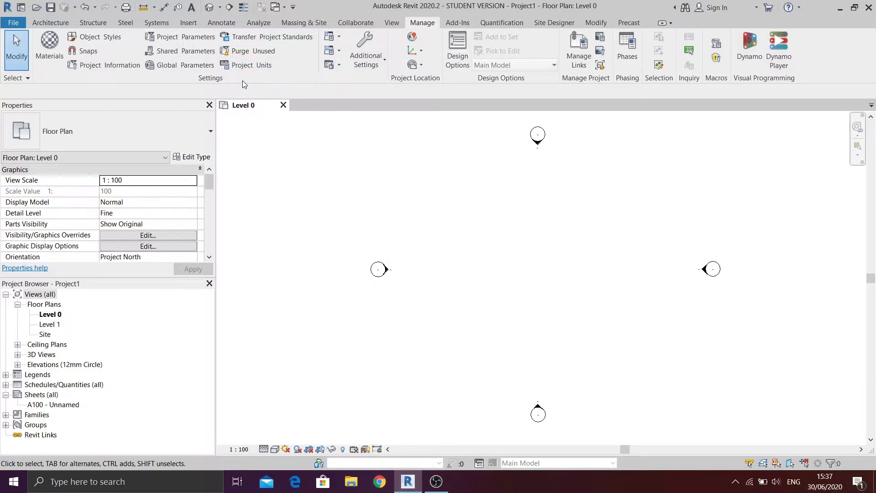
left_click(246, 66)
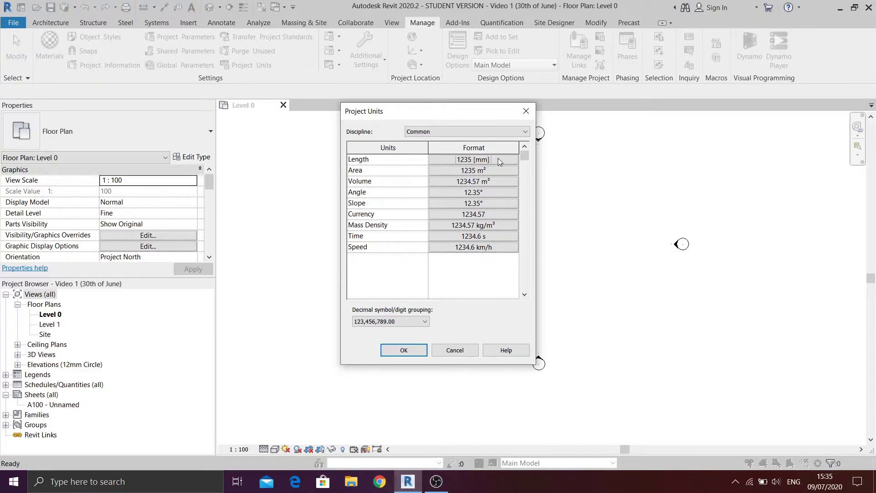
Change the Length format's units from millimetres to Meters
left_click(500, 160)
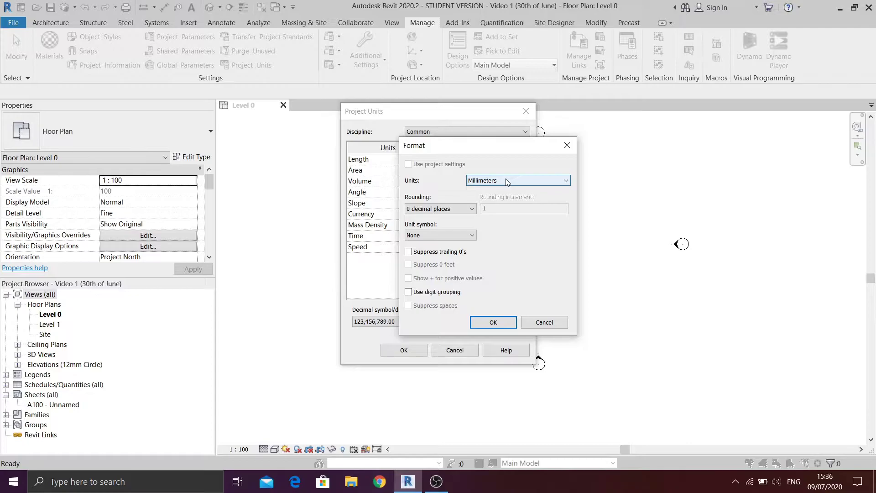
left_click(506, 182)
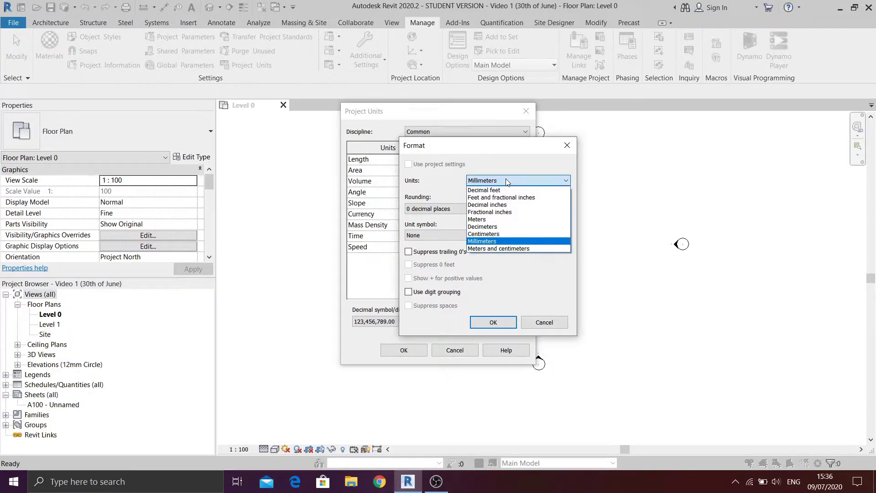
left_click(505, 221)
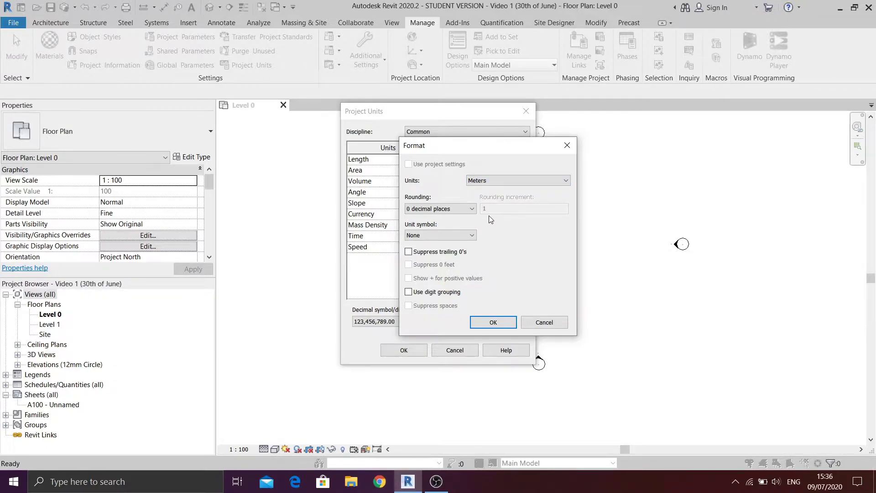
left_click(470, 211)
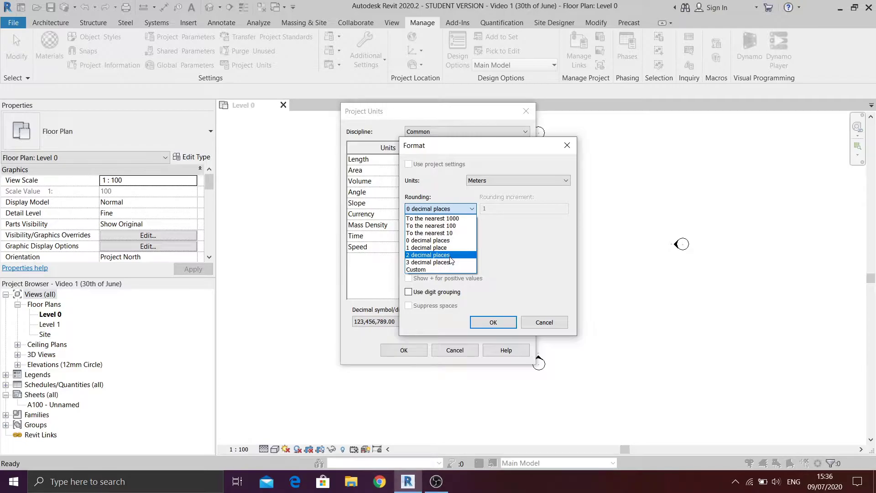
Set Length rounding to 2 decimal places with the m unit symbol
left_click(450, 256)
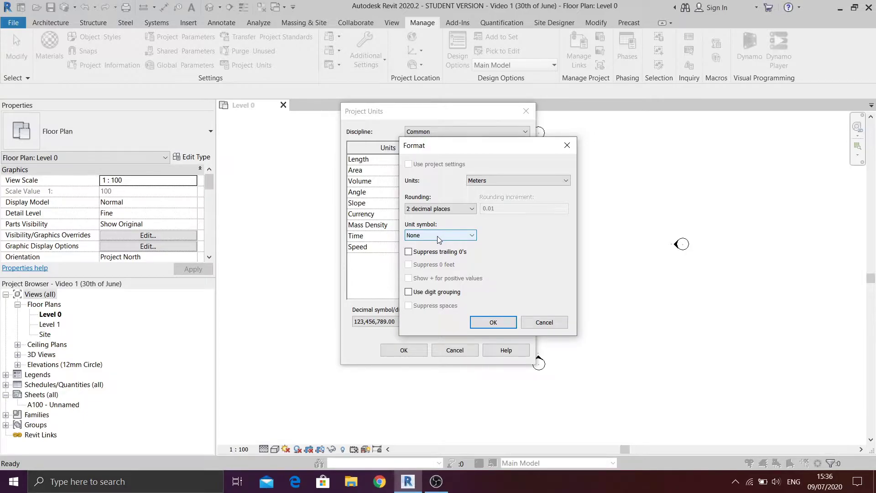
left_click(437, 237)
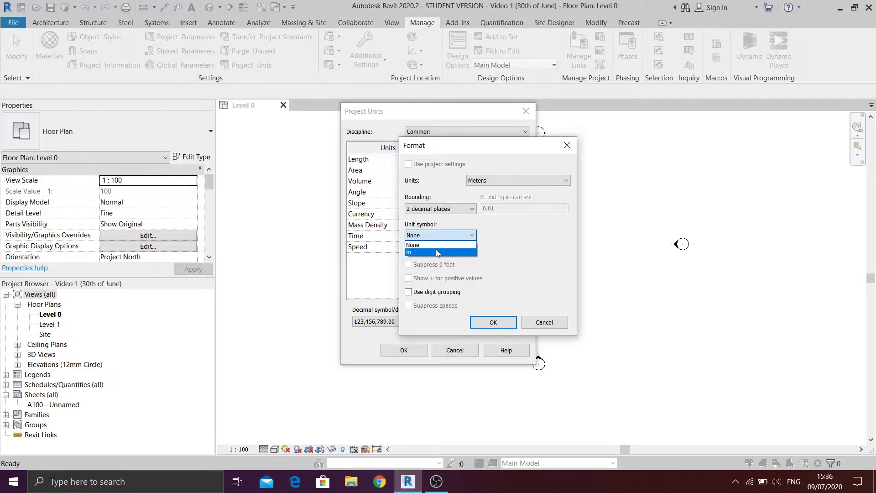
left_click(435, 251)
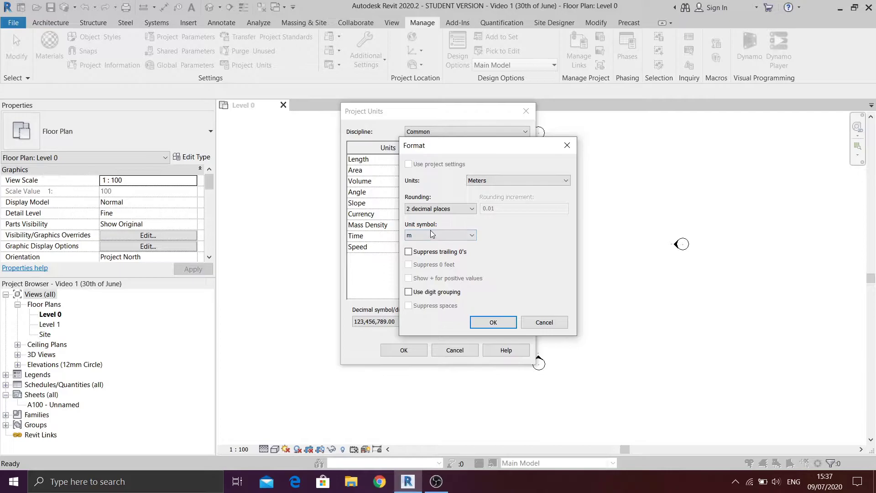
Confirm the Format and Project Units dialogs so lengths read as 1234.57 m
left_click(493, 322)
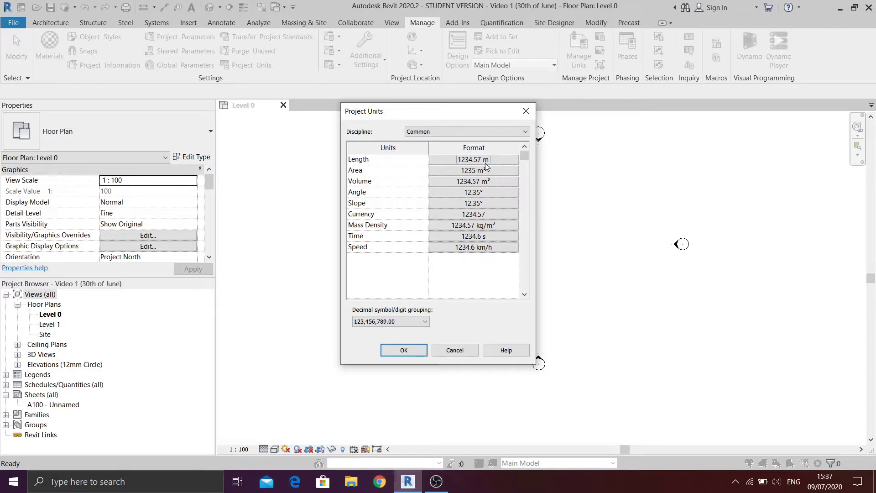
left_click(413, 349)
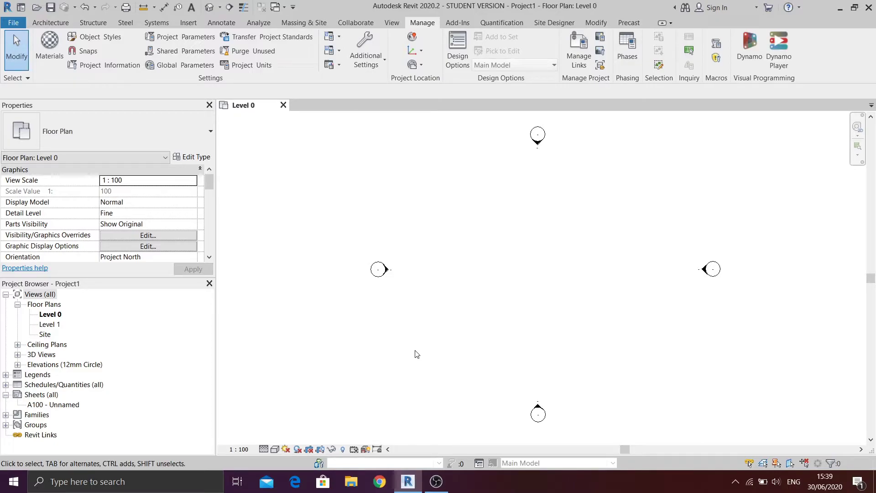
Draw vertical Grid 1 from top to bottom on the left of the plan
left_click(60, 23)
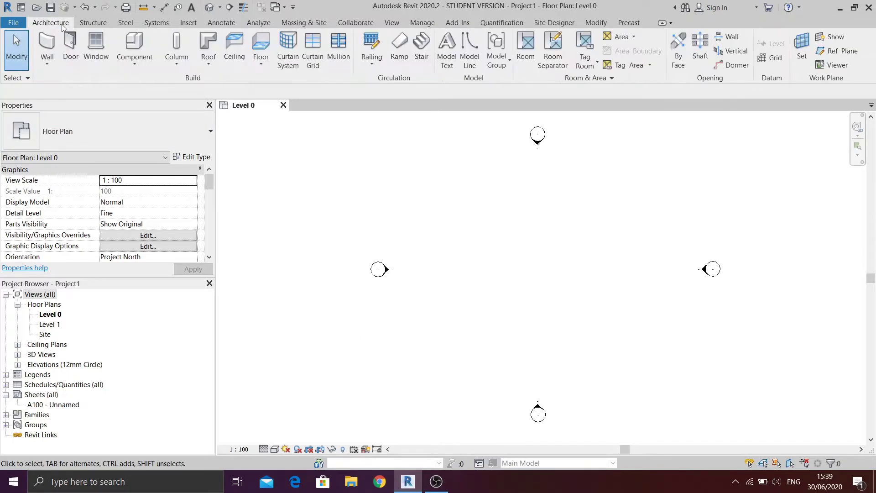
left_click(778, 60)
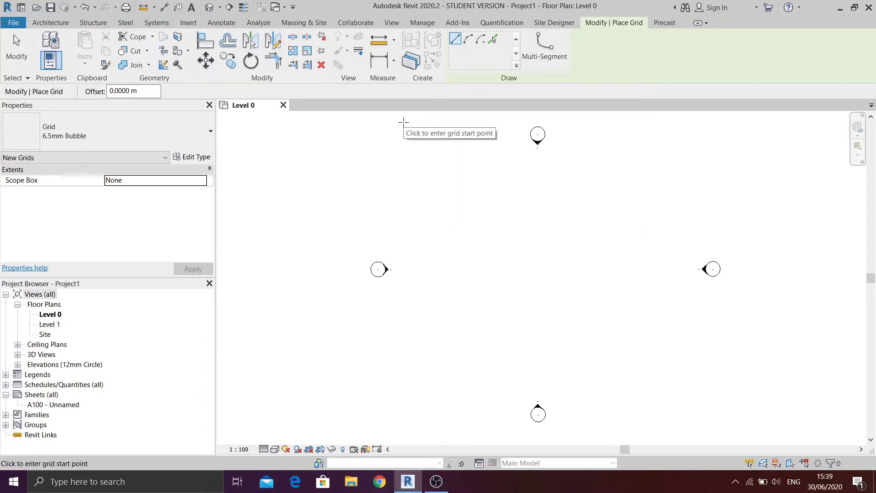
left_click(403, 122)
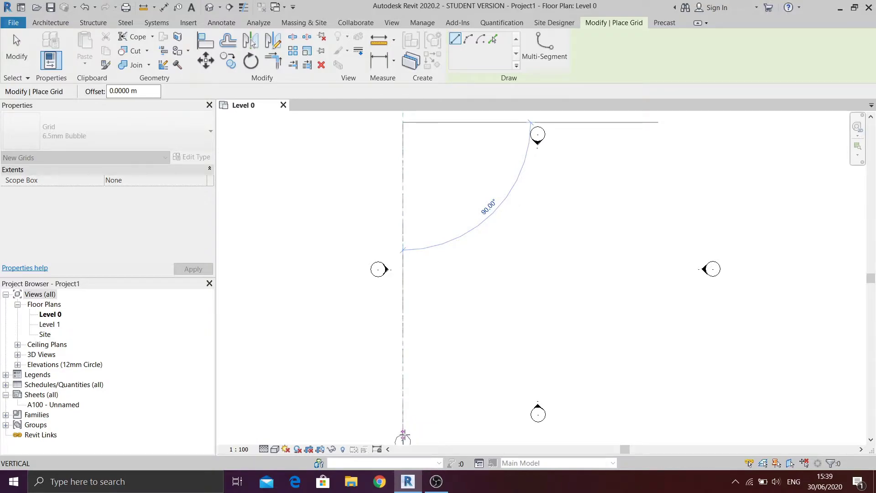
left_click(403, 433)
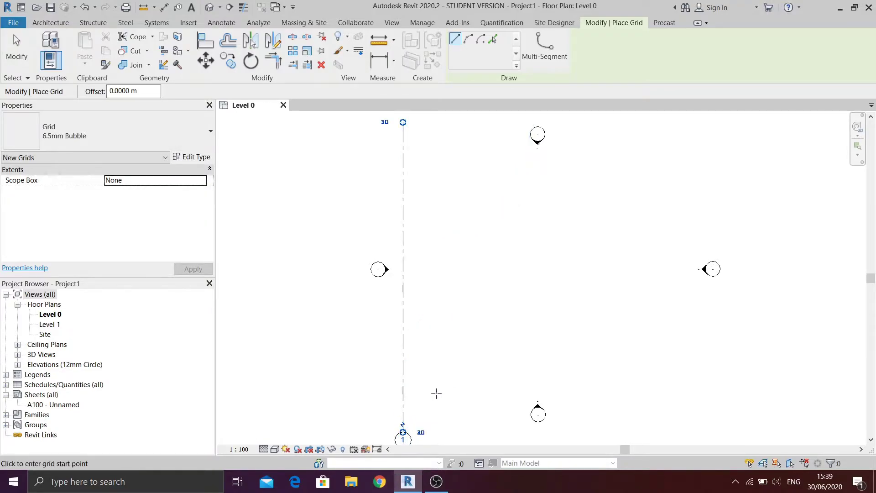
scroll(434, 391, "down", 2)
middle_click_drag(438, 385, 442, 368)
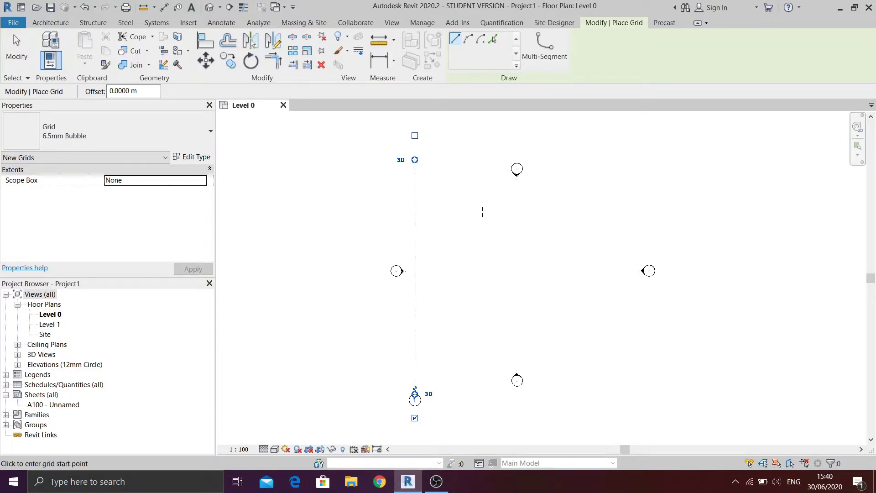
Drag Grid 1's top end up, then back down to shorten it slightly
key("Escape")
key("Escape")
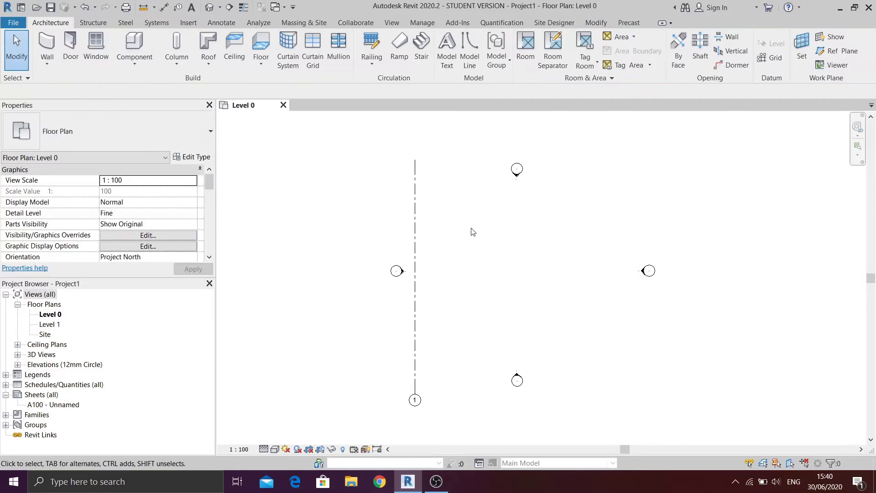
left_click(413, 246)
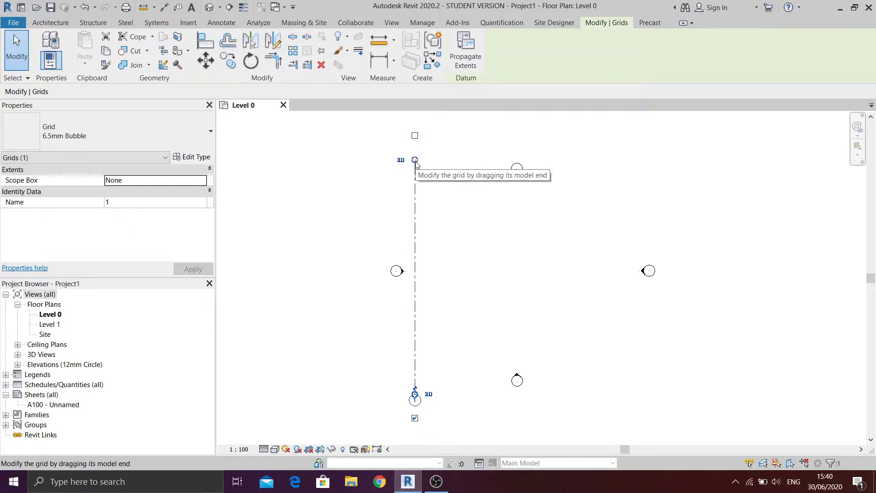
left_click_drag(415, 161, 415, 134)
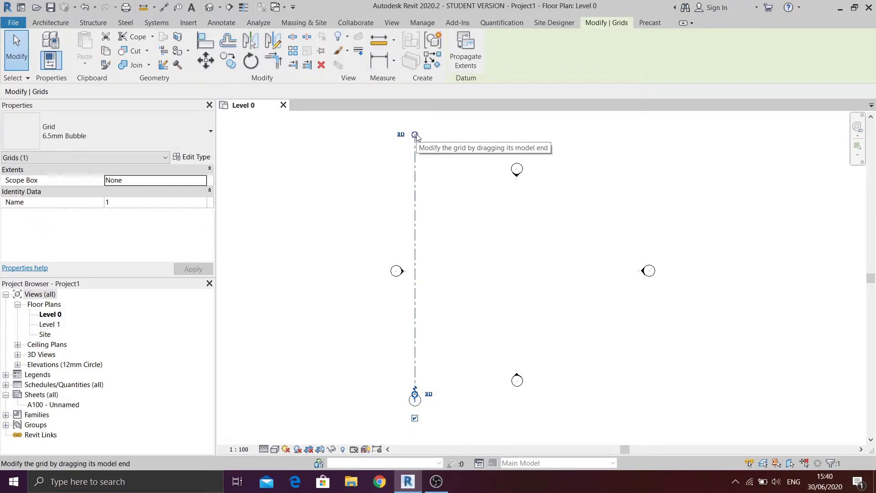
left_click_drag(415, 136, 415, 175)
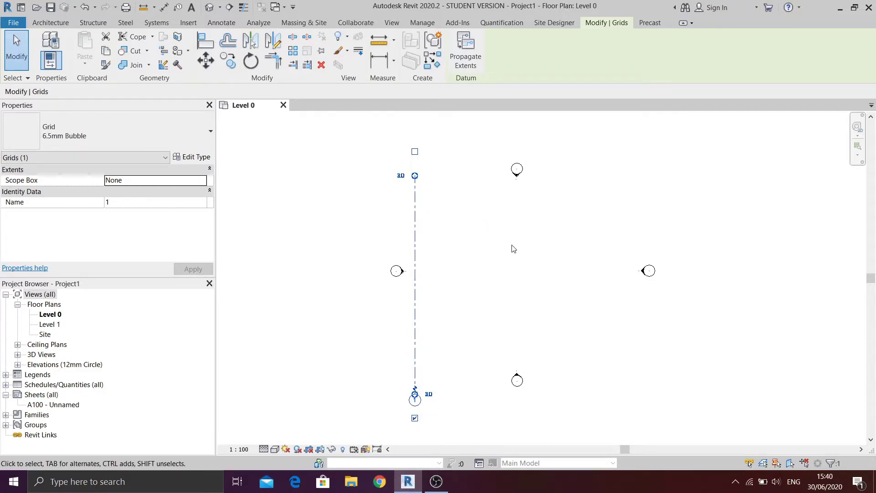
key("Escape")
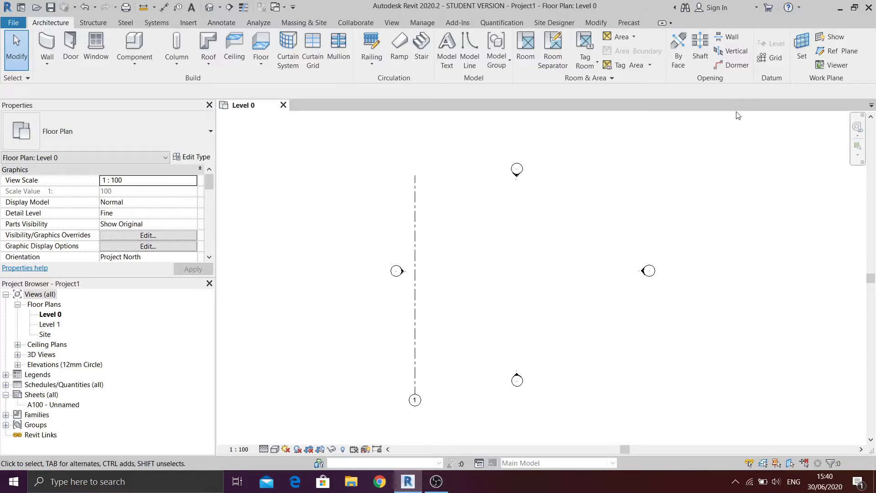
Start the Grid tool in Pick Lines mode with a 5 m offset
left_click(764, 58)
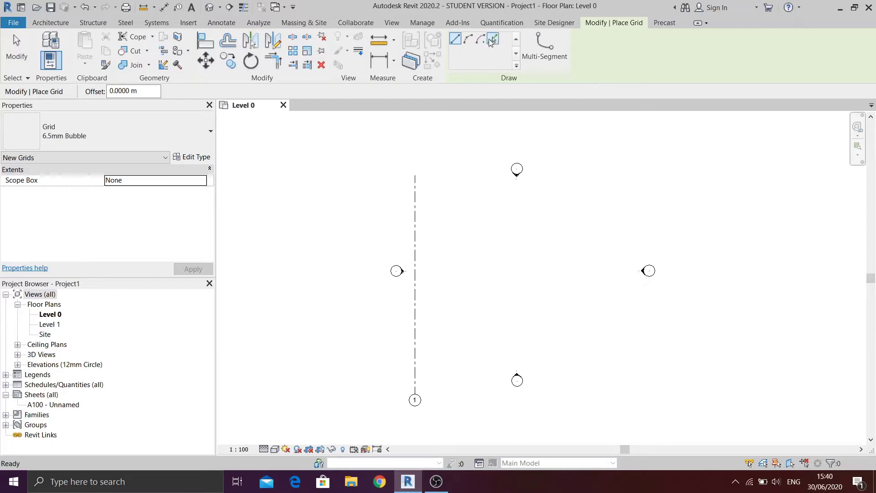
left_click(495, 40)
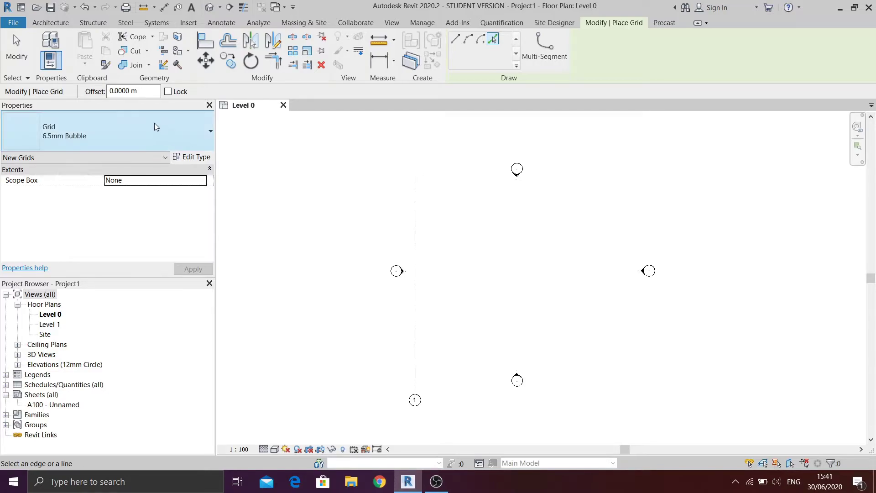
left_click(148, 95)
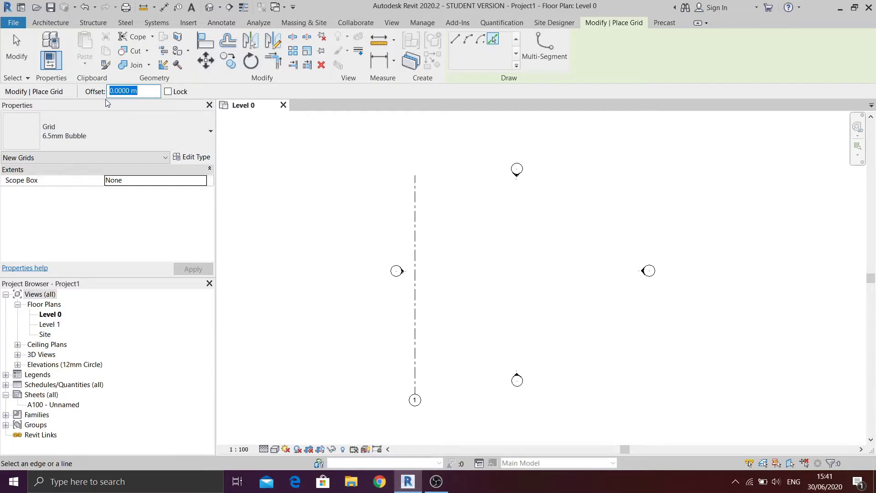
type("5")
key("Return")
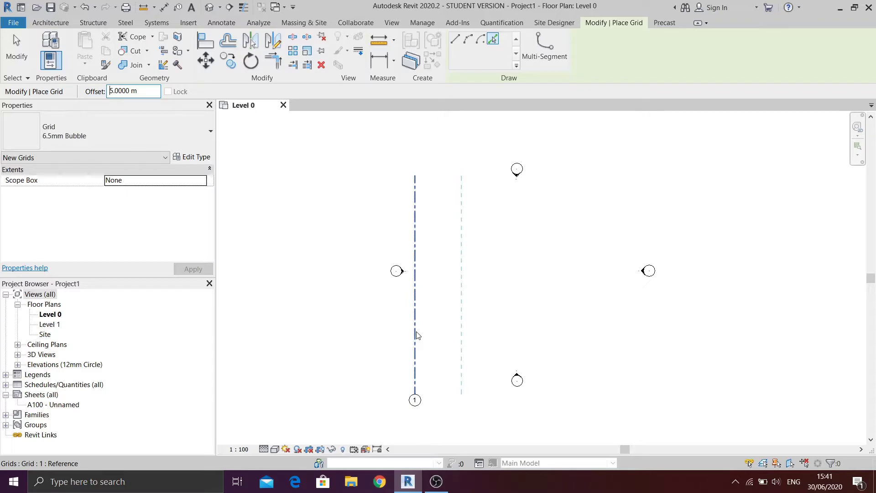
Create Grids 2, 3, 4 and 5 at 5 m spacing by picking each previous grid
left_click(417, 335)
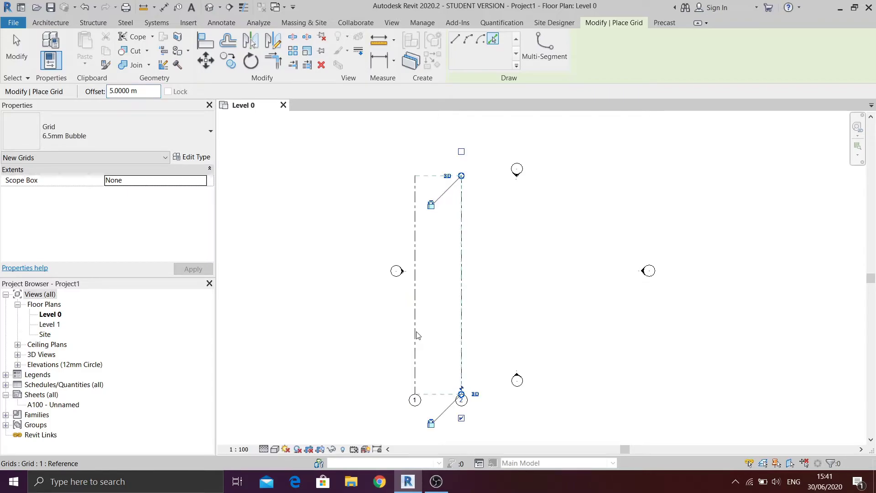
left_click(465, 353)
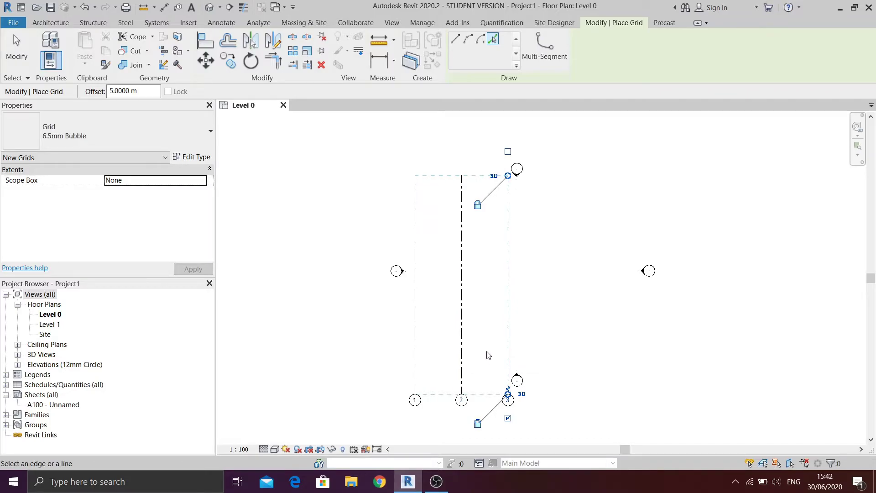
left_click(520, 347)
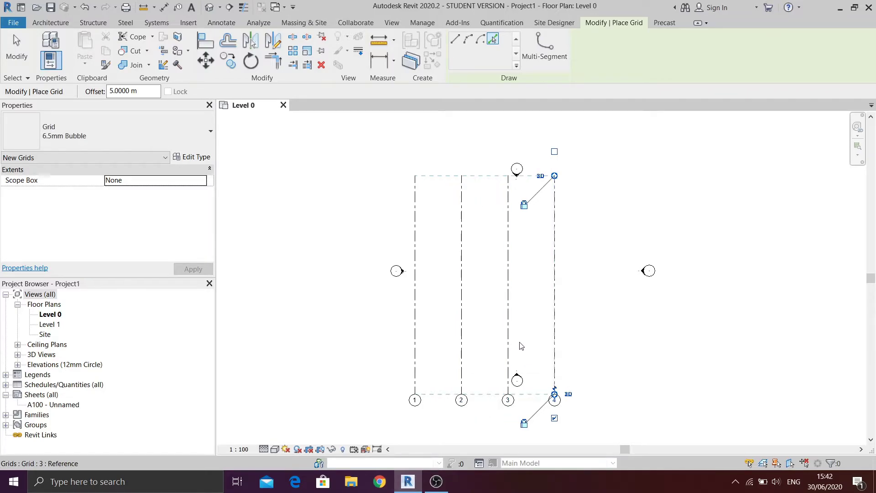
left_click(557, 344)
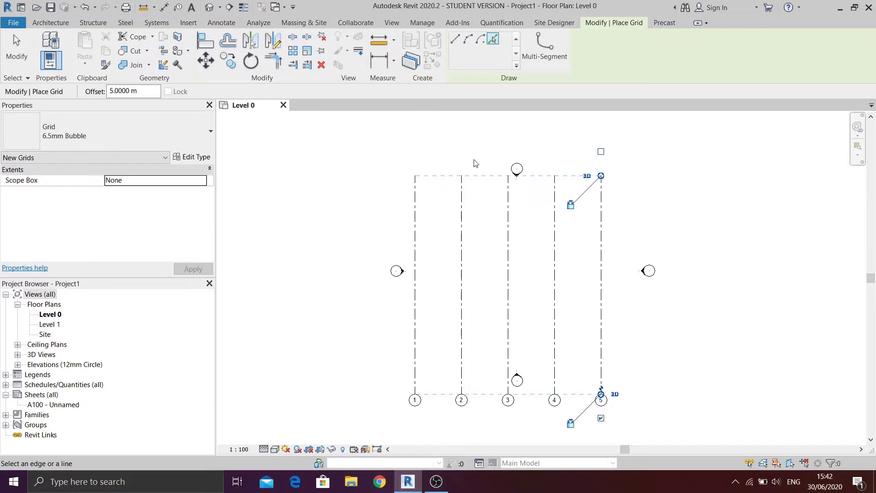
left_click(456, 42)
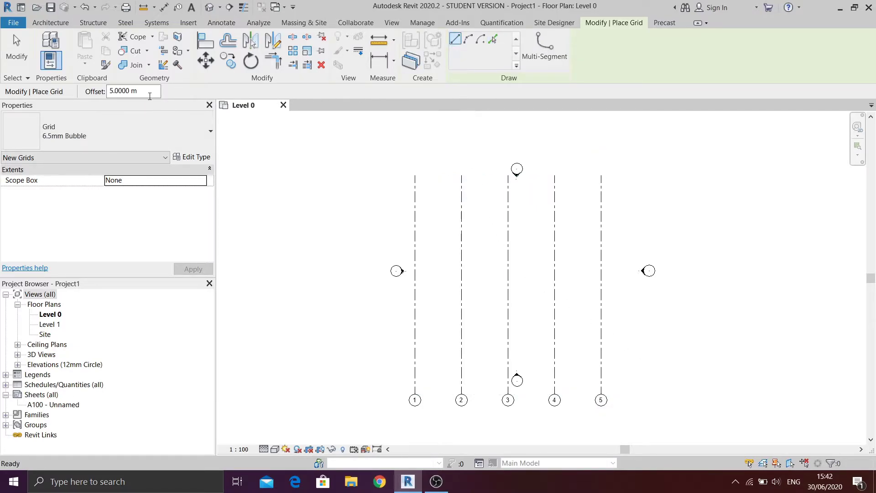
Reset the grid offset to 0
left_click_drag(137, 91, 110, 91)
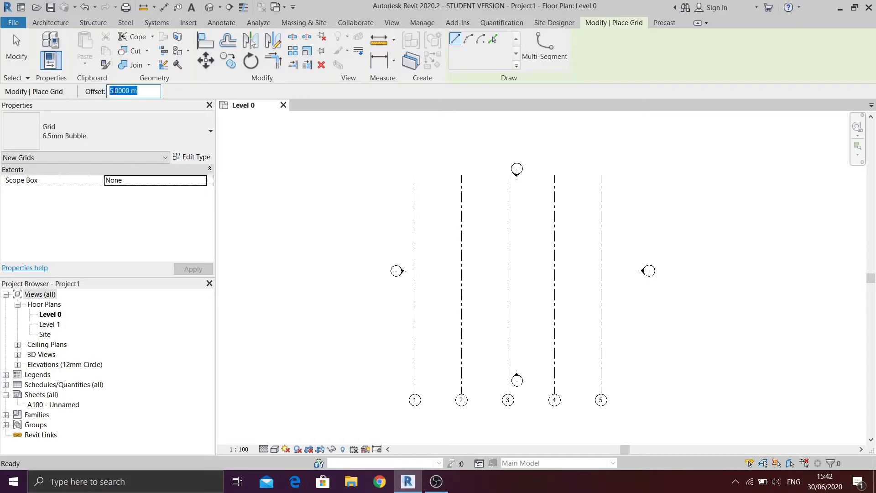
type("0")
key("Return")
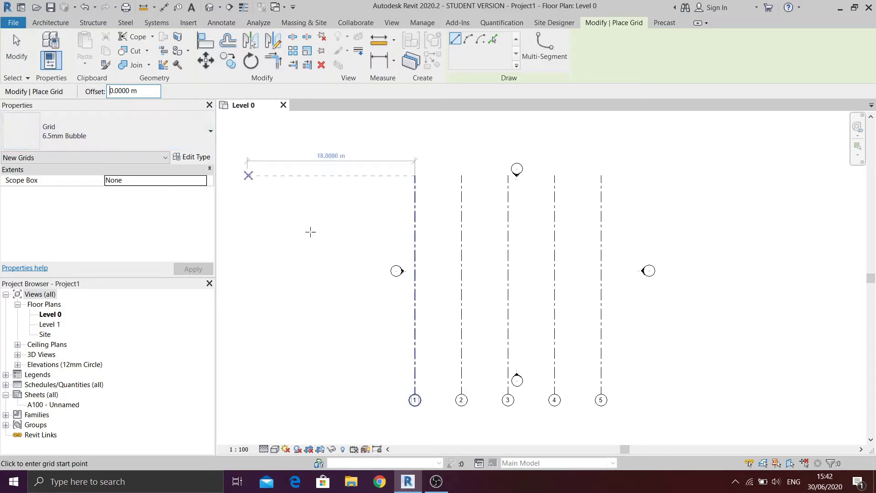
Draw horizontal Grid 6 from Grid 1's bubble end to beyond Grid 5
middle_click_drag(397, 371, 343, 356)
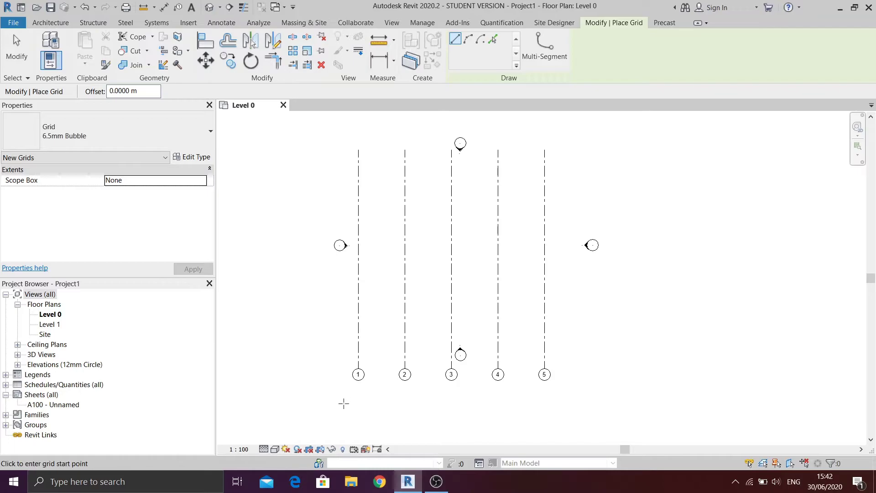
scroll(347, 367, "up", 6)
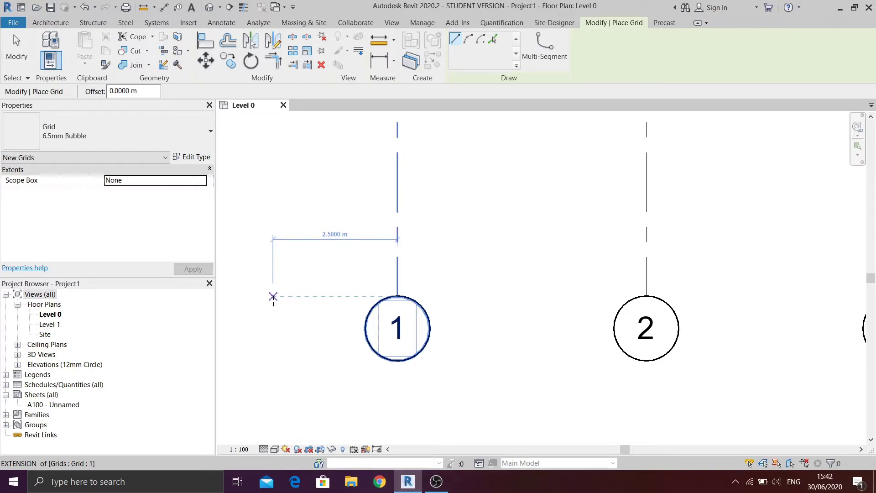
left_click(274, 297)
scroll(322, 309, "down", 1)
scroll(322, 309, "down", 2)
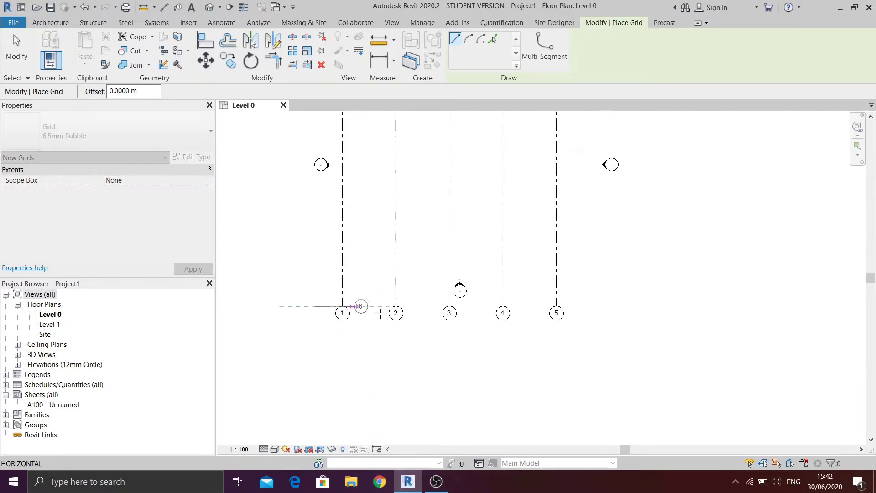
left_click(579, 306)
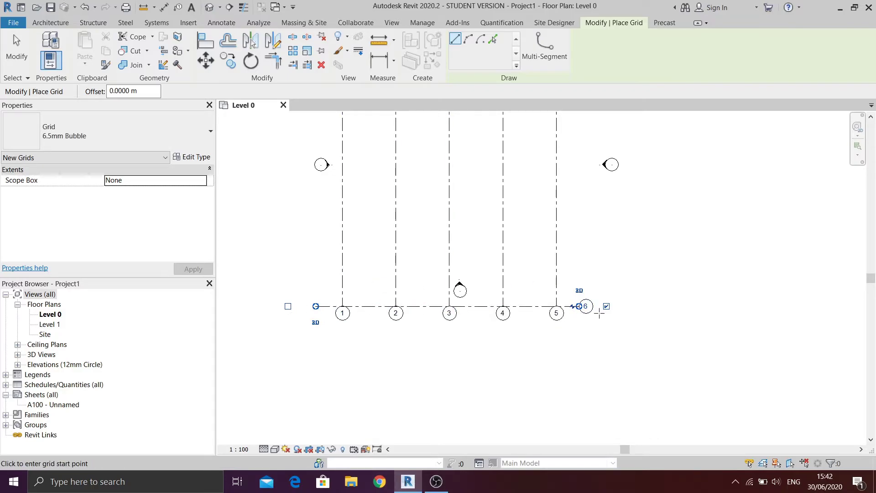
key("Escape")
key("Escape")
scroll(350, 306, "up", 4)
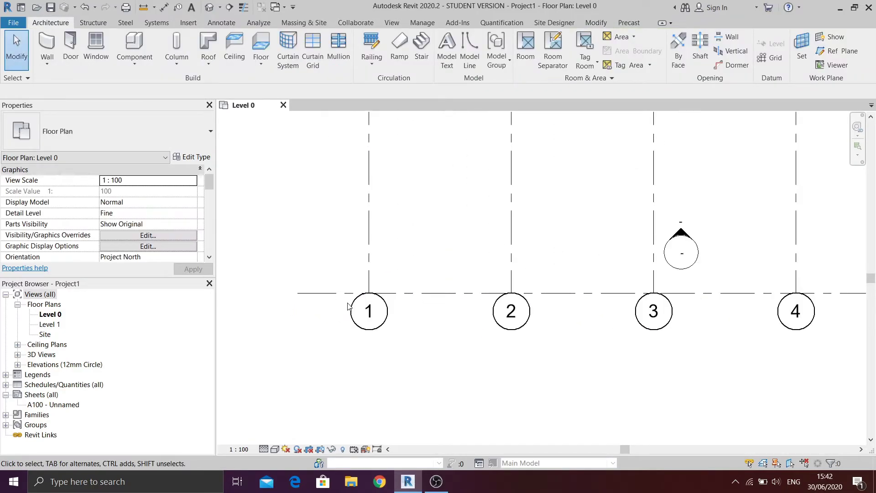
scroll(382, 294, "up", 5)
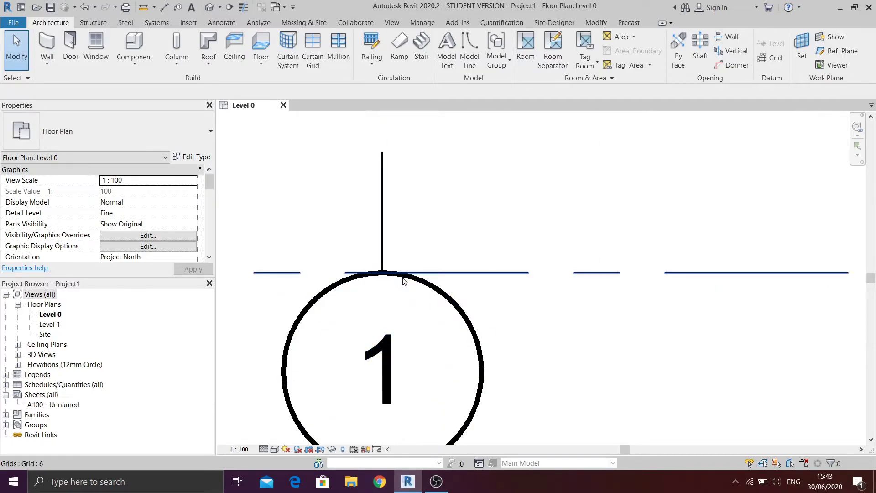
scroll(463, 273, "up", 2)
scroll(461, 274, "down", 3)
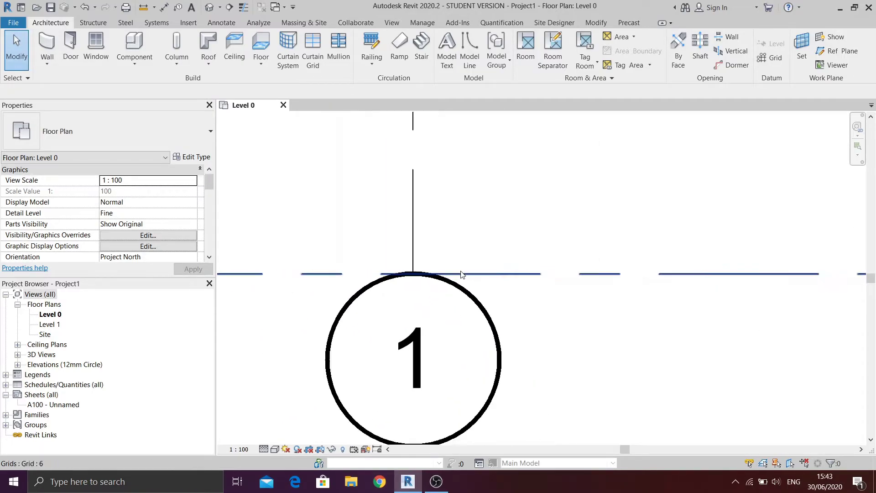
scroll(461, 274, "down", 3)
scroll(461, 274, "down", 1)
middle_click_drag(464, 274, 391, 311)
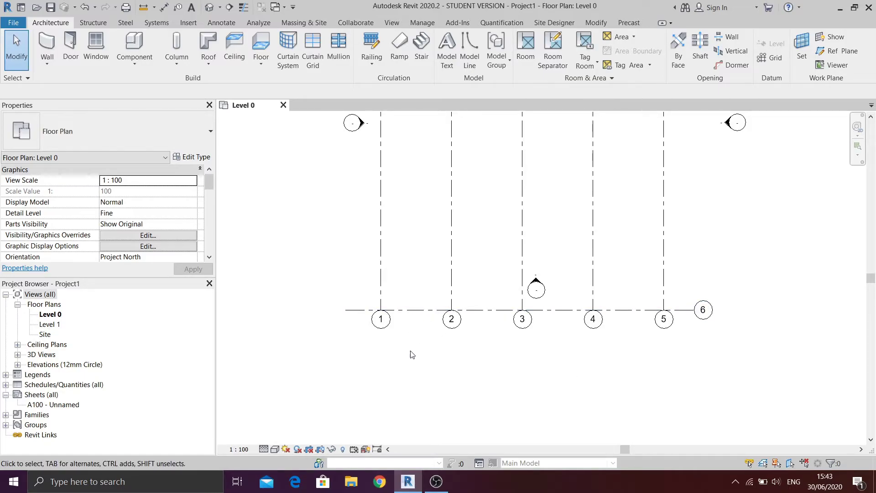
Lower Grid 1's end below Grid 6, switch it to 2D, and align its bubble with Grid 2's
left_click(381, 271)
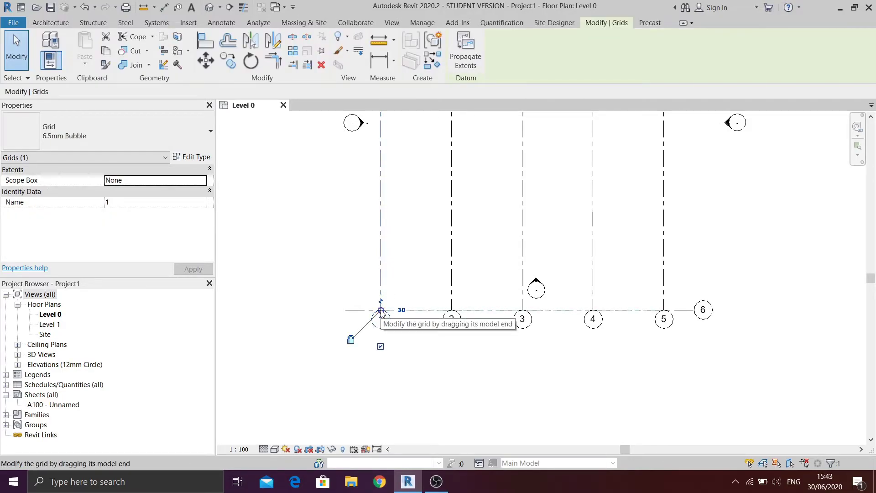
left_click_drag(381, 313, 380, 362)
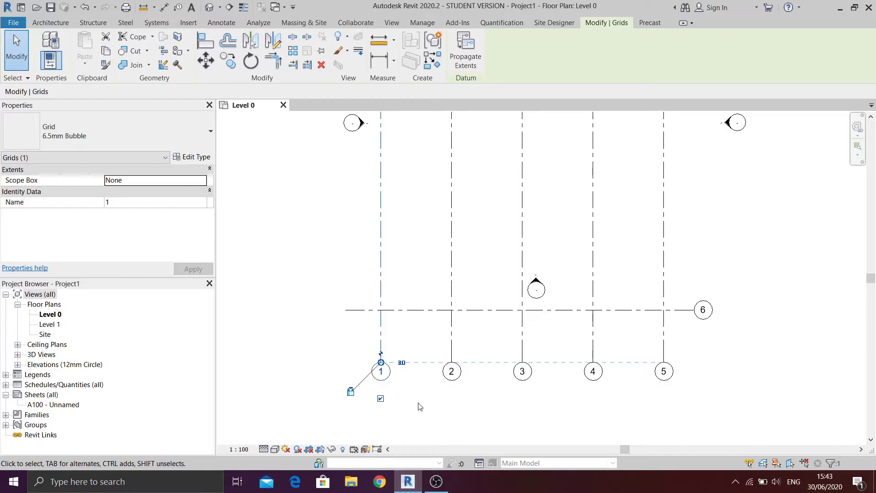
left_click(402, 364)
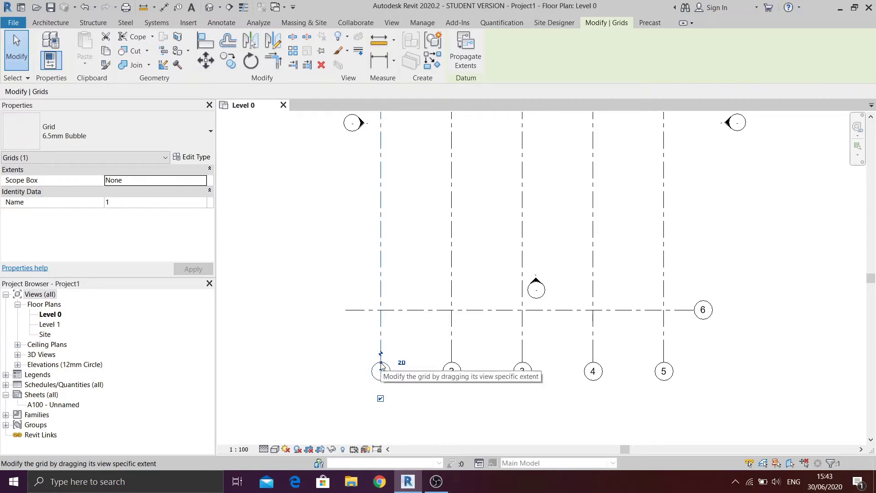
left_click_drag(382, 366, 383, 397)
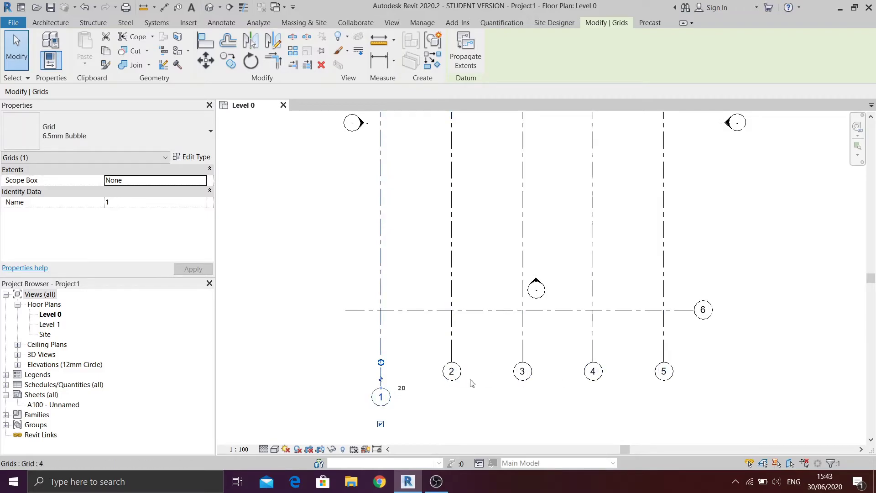
left_click_drag(382, 392, 381, 362)
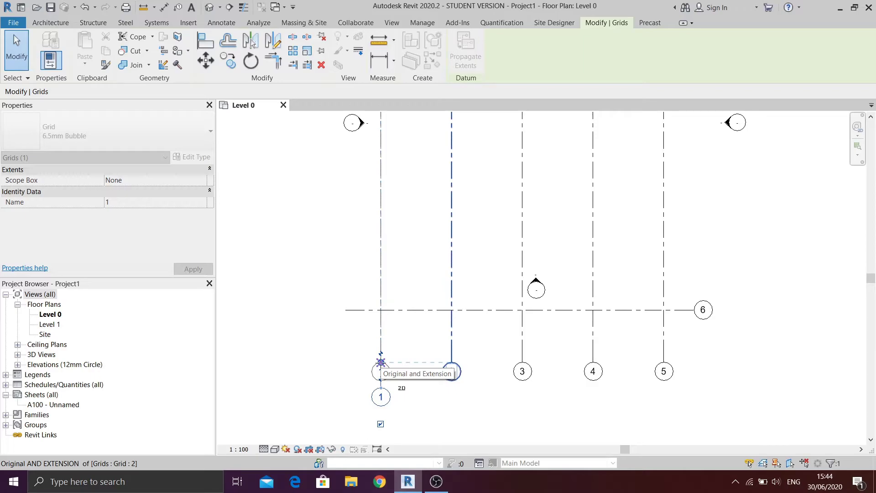
left_click_drag(381, 362, 381, 362)
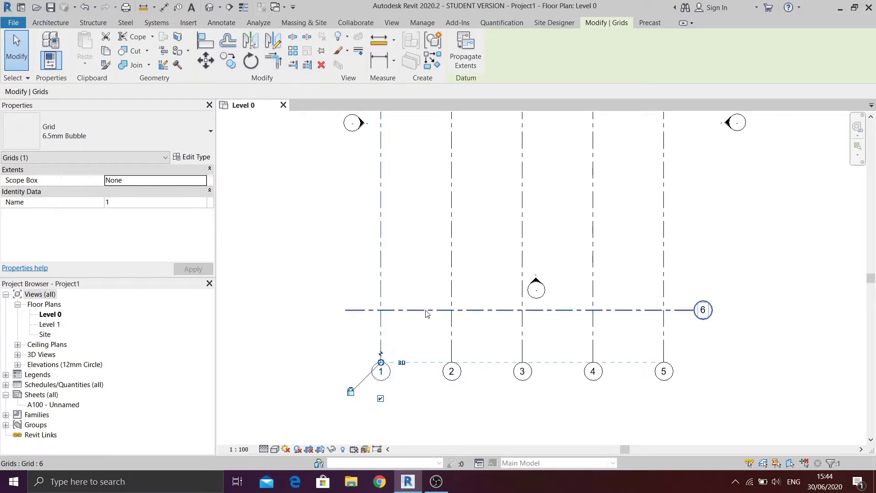
Start the Grid tool in Pick Lines mode with a 5 m offset
middle_click_drag(436, 335, 408, 376)
left_click(288, 325)
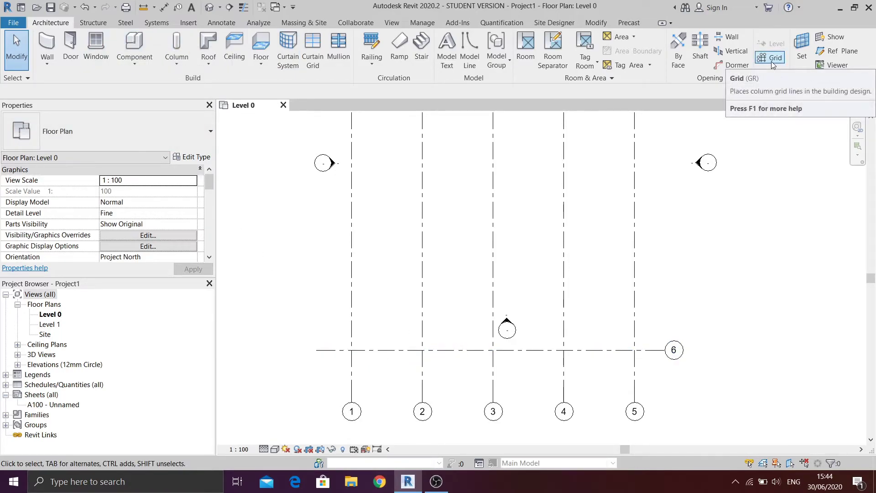
left_click(103, 26)
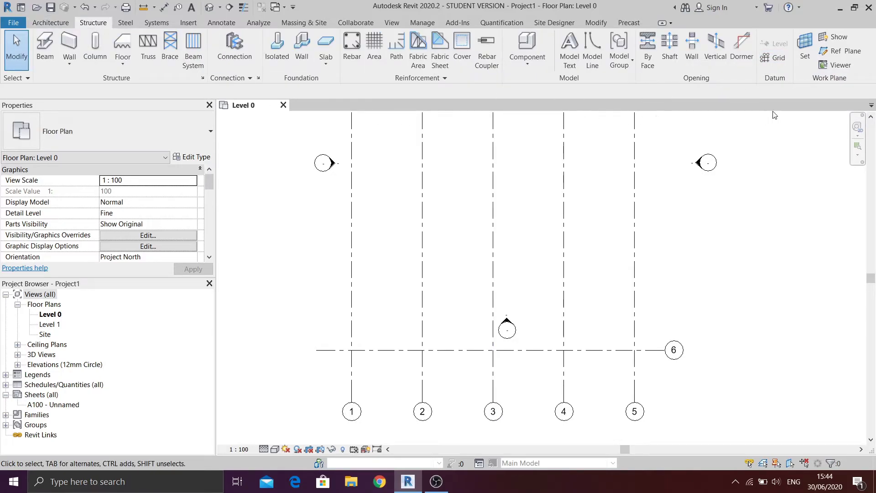
left_click(776, 60)
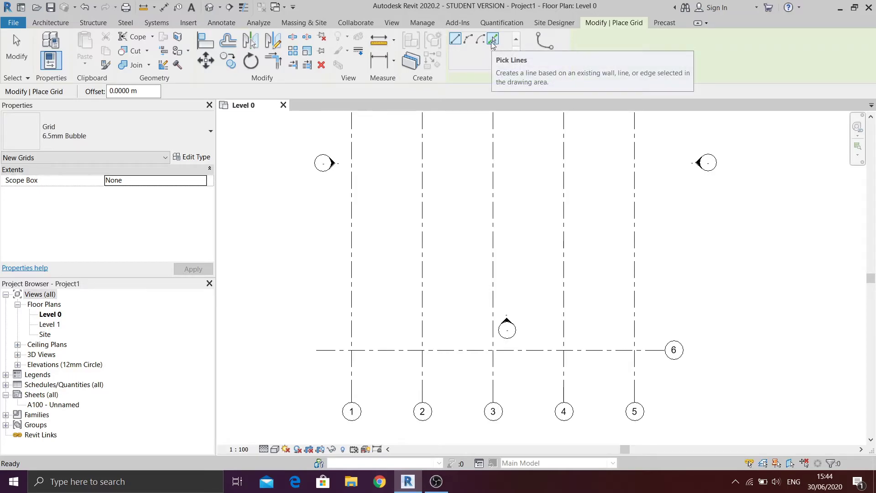
left_click(491, 42)
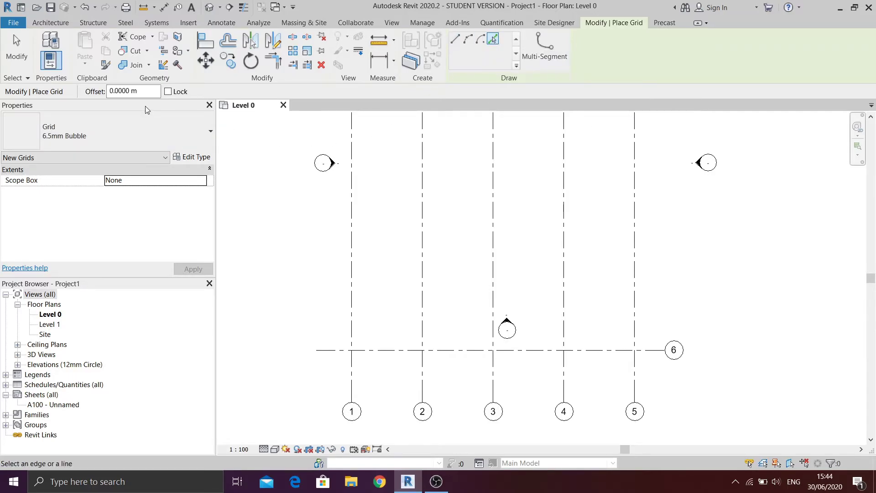
left_click_drag(150, 91, 109, 91)
type("5")
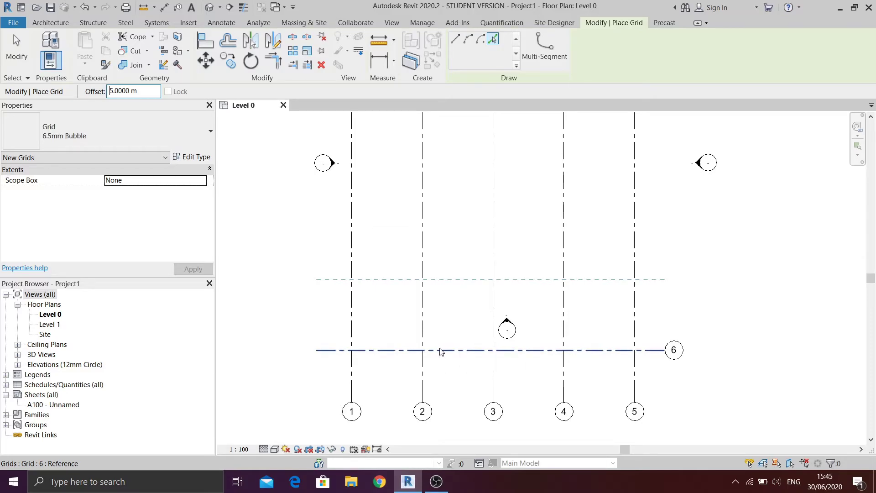
Pick grid 6 and each new grid to create grids 7–10 at 5 m spacing, redoing grid 9
left_click(441, 351)
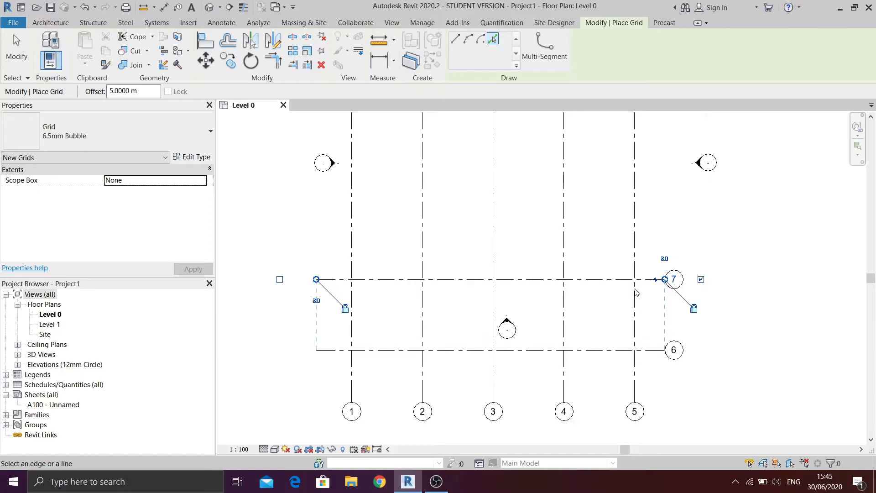
middle_click_drag(636, 288, 619, 342)
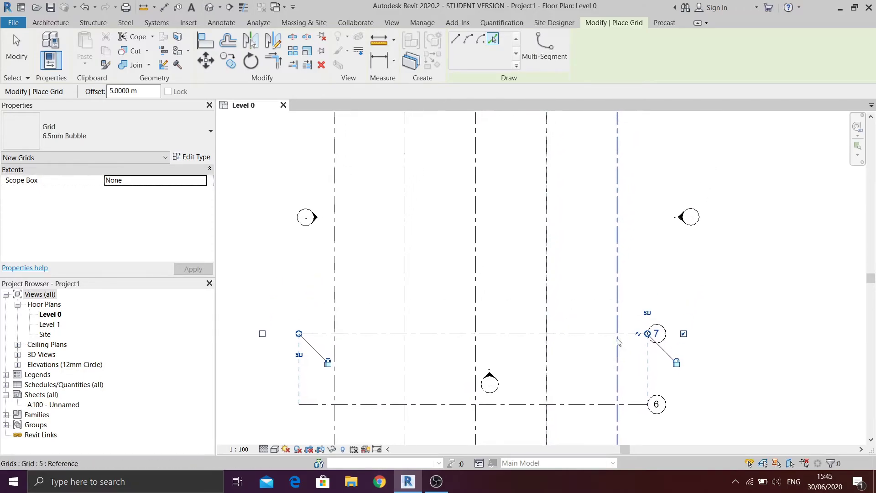
left_click(579, 336)
left_click(566, 261)
middle_click_drag(562, 195, 557, 246)
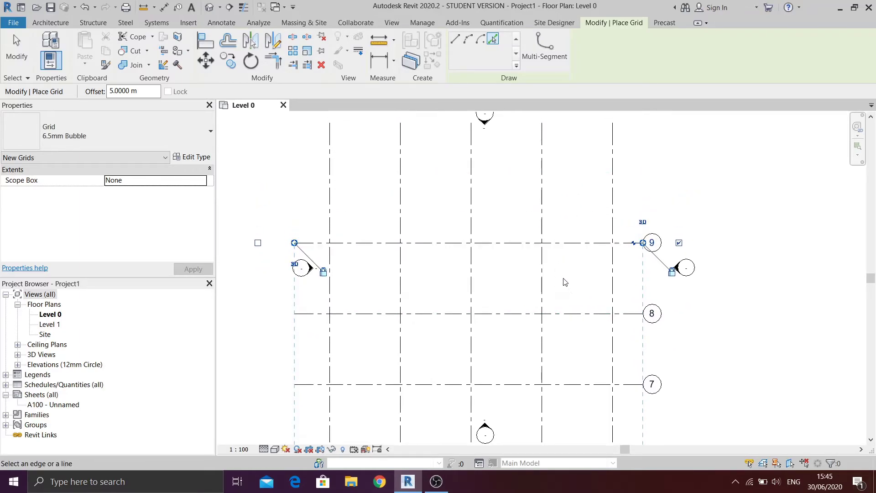
key("ctrl+z")
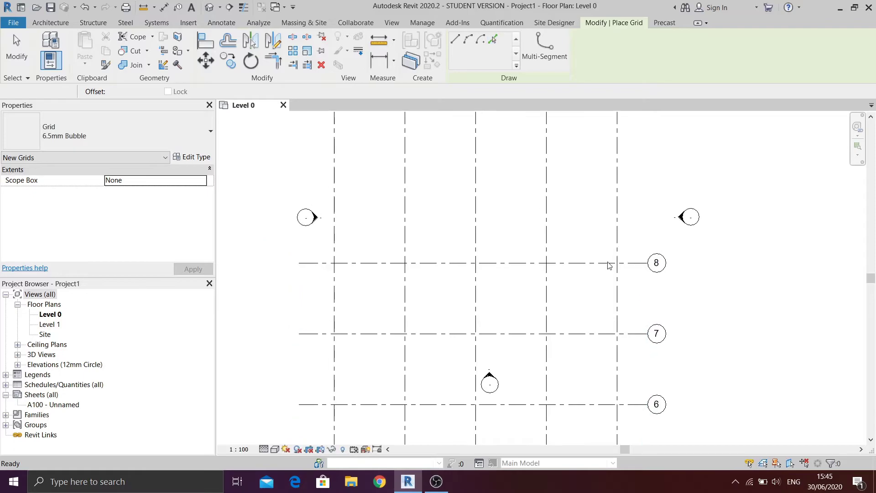
left_click(512, 284)
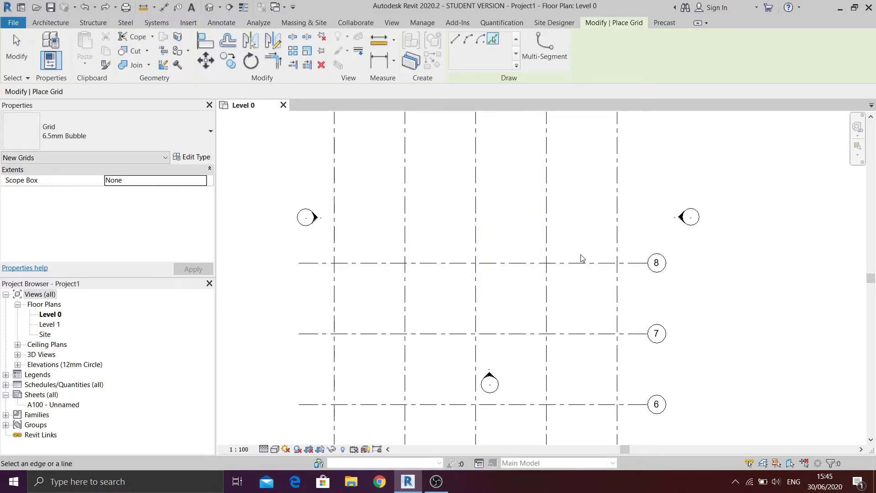
middle_click_drag(583, 275, 588, 298)
scroll(588, 298, "down", 2)
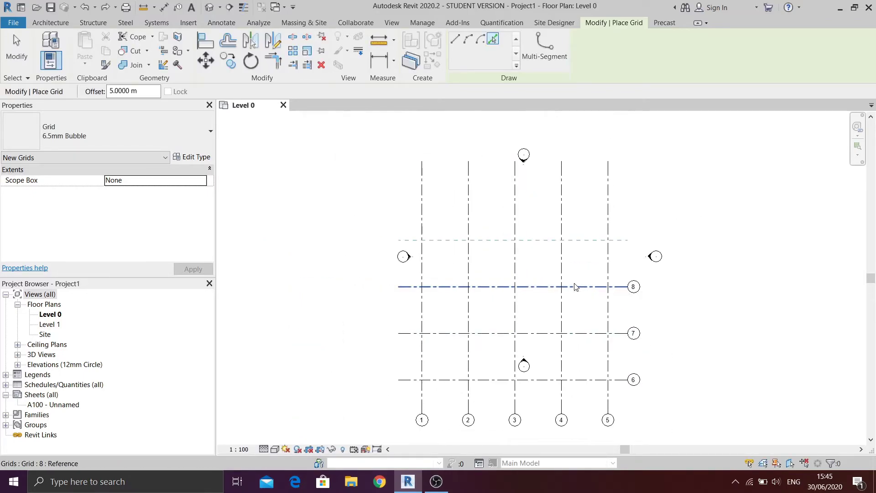
left_click(575, 287)
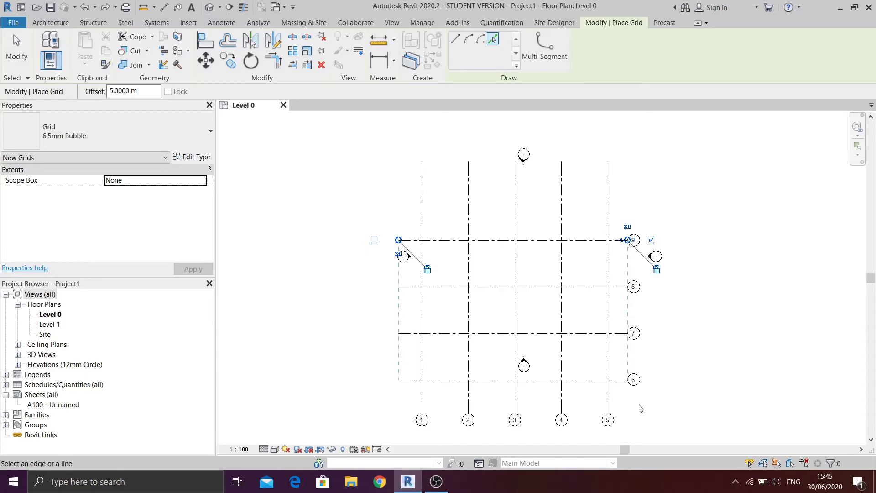
left_click(573, 240)
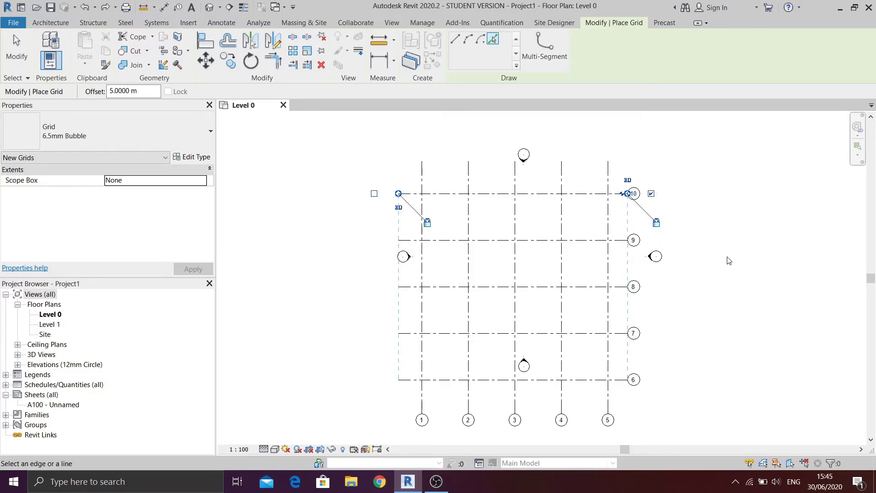
Stop grid placement and rename vertical grids 1 and 2 to A and B
key("Escape")
key("Escape")
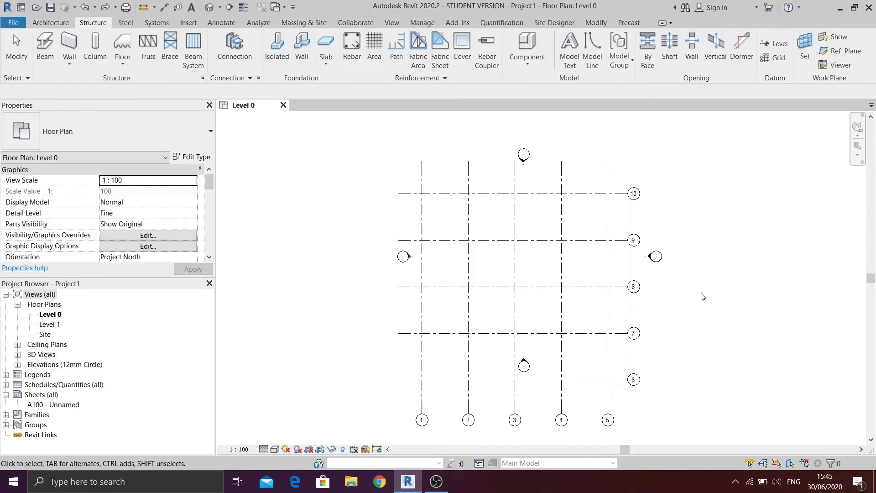
scroll(399, 392, "up", 4)
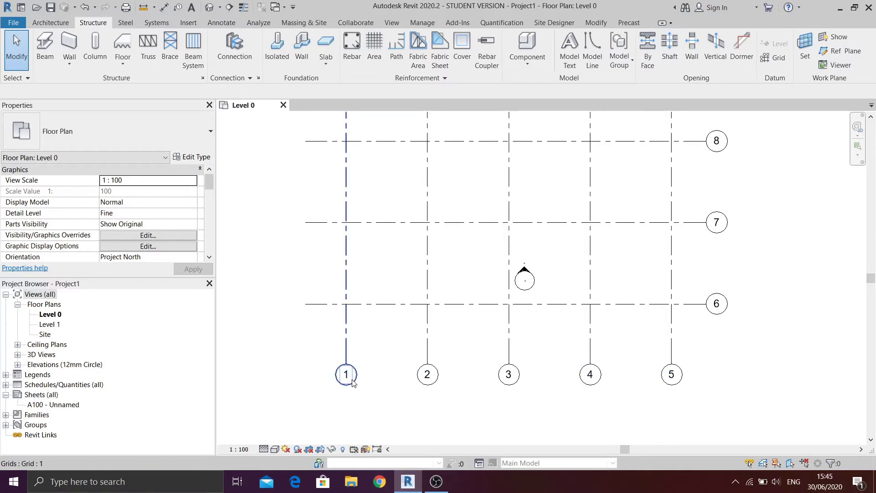
double_click(347, 375)
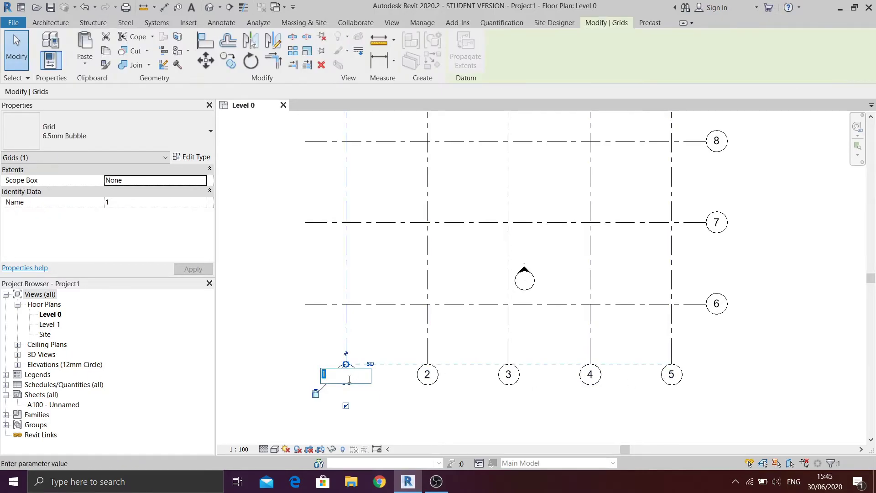
type("A")
key("Return")
double_click(423, 377)
type("B")
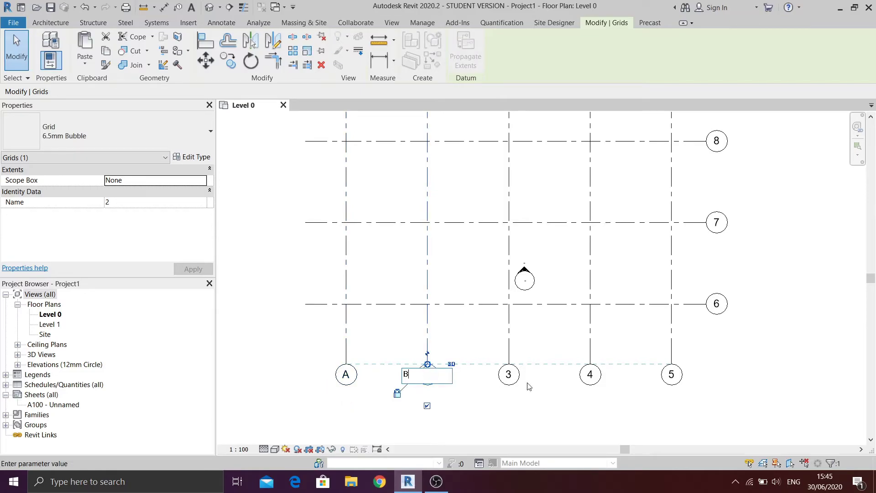
key("Return")
Rename vertical grids 3, 4 and 5 to C, D and E
left_click(519, 385)
left_click(509, 376)
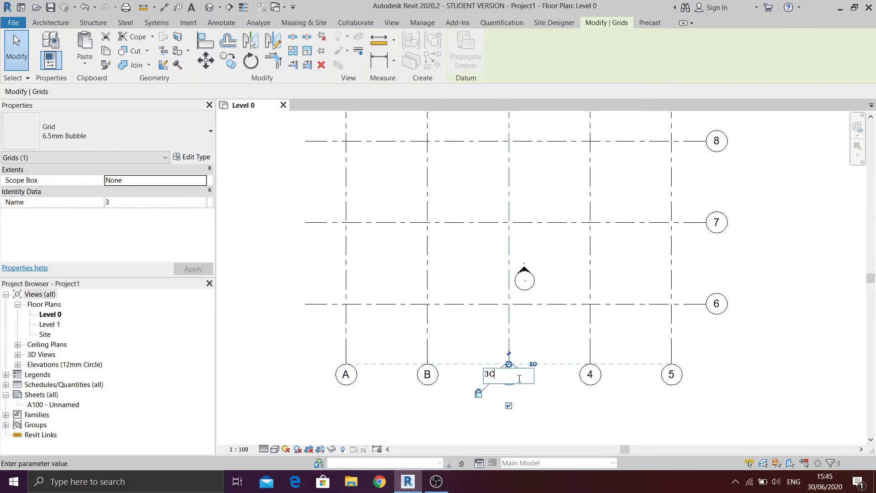
key("BackSpace")
type("C")
key("Return")
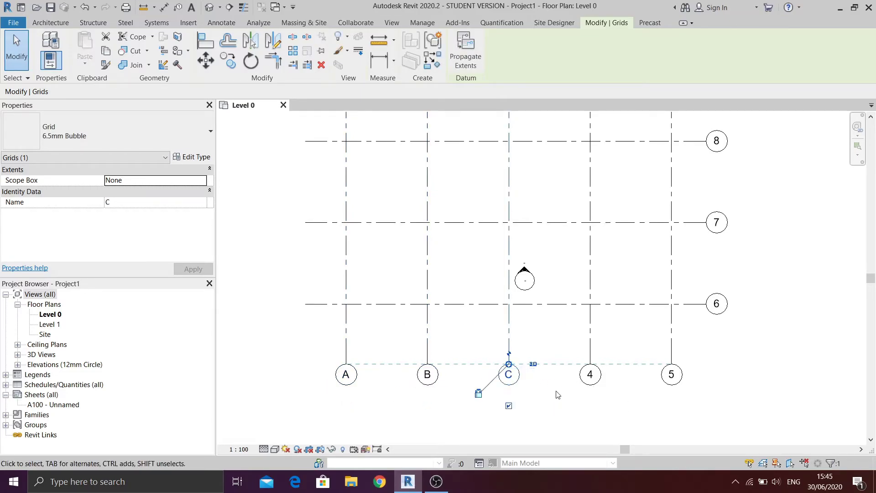
left_click(590, 383)
left_click(588, 373)
type("D")
key("Return")
left_click(672, 383)
left_click(669, 373)
type("E")
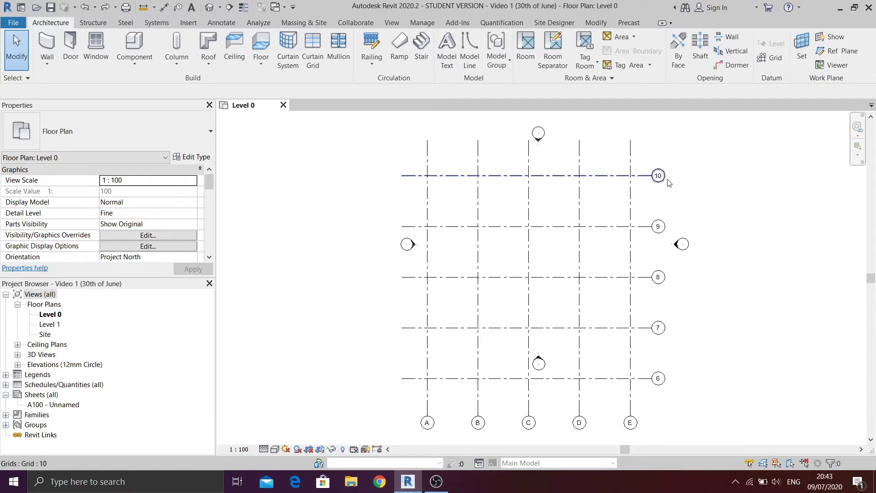
Renumber horizontal grids 6, 7 and 8 as 1, 2 and 3
double_click(660, 379)
type("1")
key("Return")
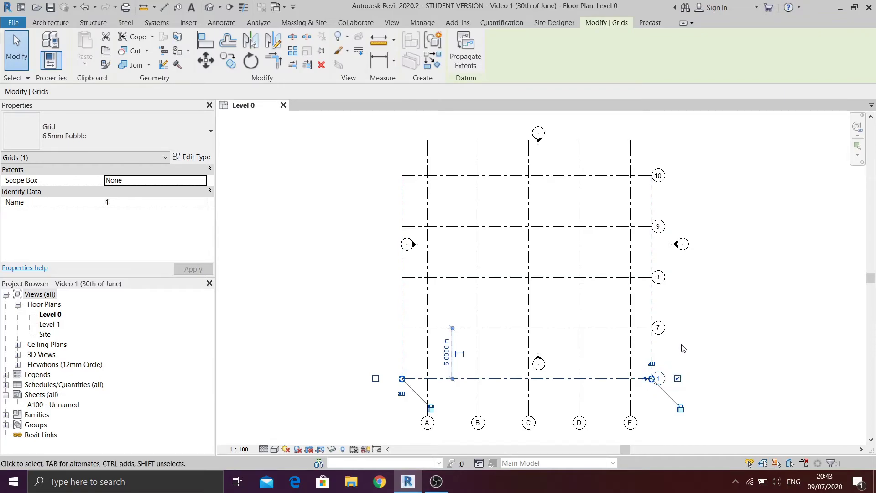
double_click(662, 326)
type("2")
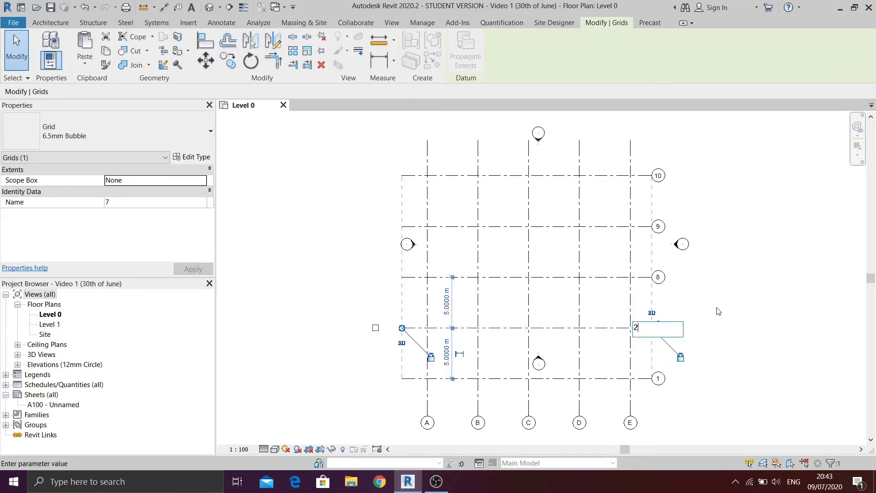
key("Return")
double_click(658, 275)
type("3")
key("Return")
Renumber grids 9 and 10 as 4 and 5, then clear the selection
double_click(659, 226)
type("4")
key("Return")
double_click(657, 175)
type("5")
key("Return")
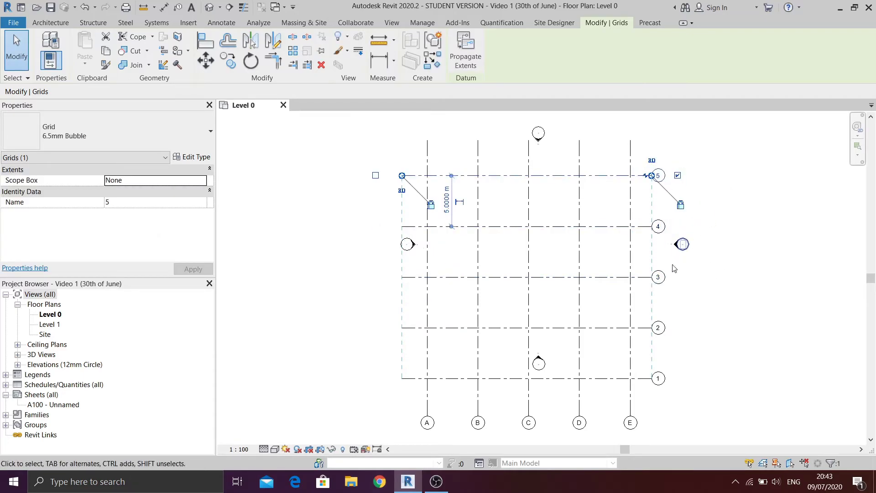
left_click(711, 339)
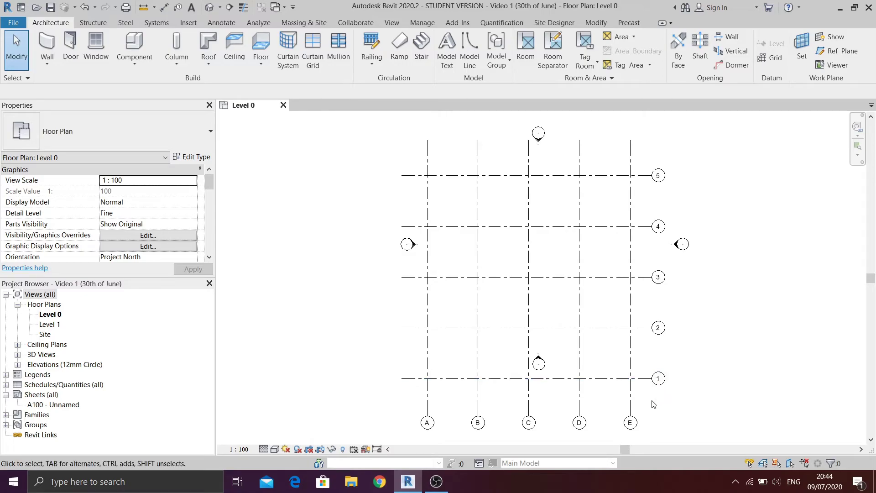
double_click(634, 424)
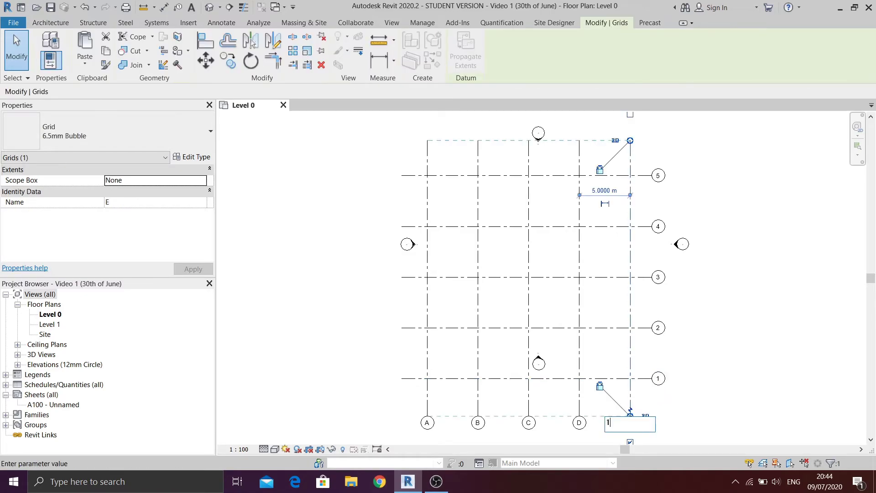
type("1")
key("Return")
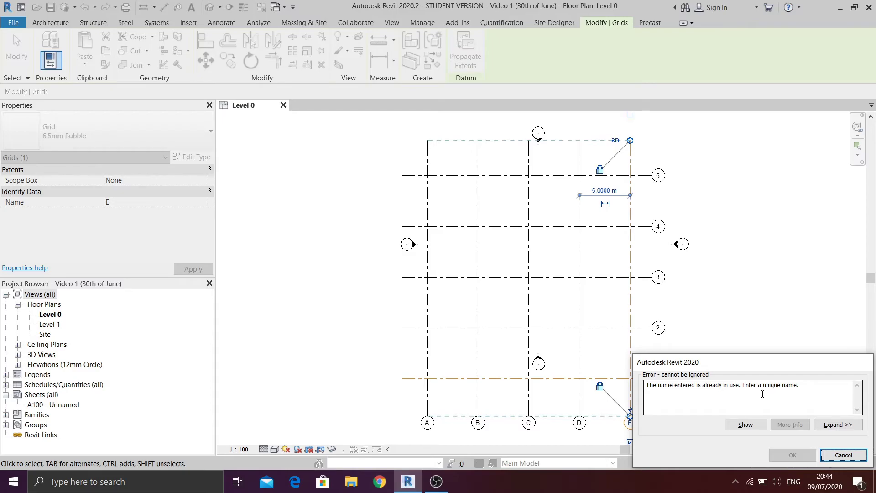
left_click(843, 455)
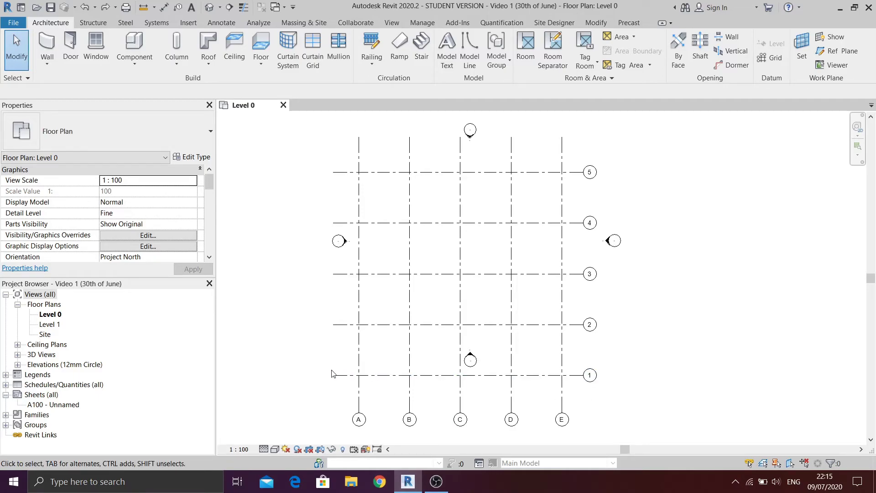
Hide grid 1's right-end bubble and show its bubble at the left end instead
left_click(491, 376)
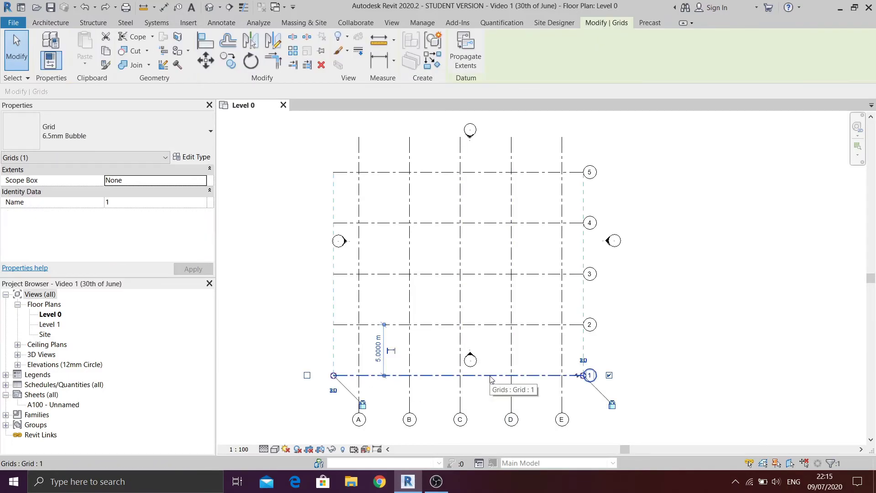
left_click(609, 375)
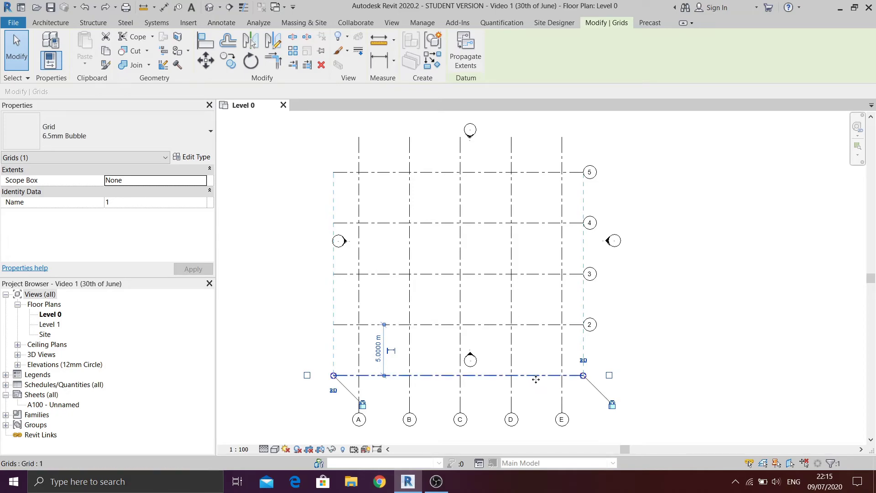
left_click(307, 375)
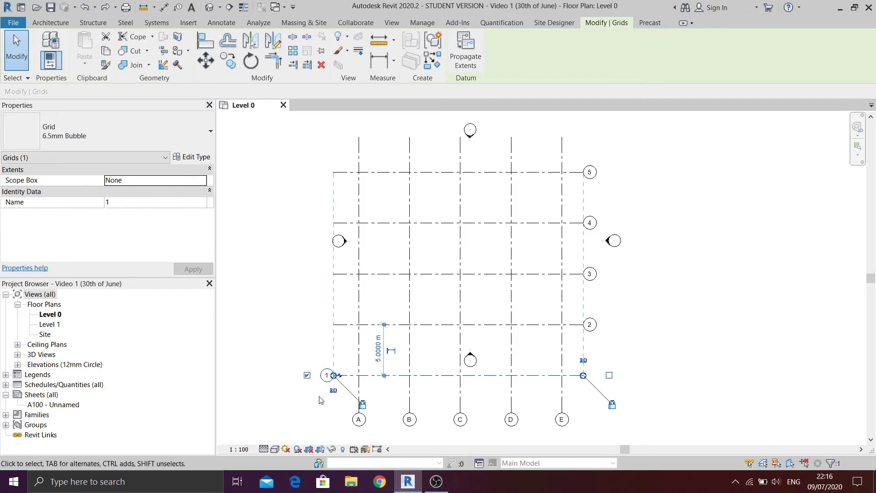
left_click(322, 390)
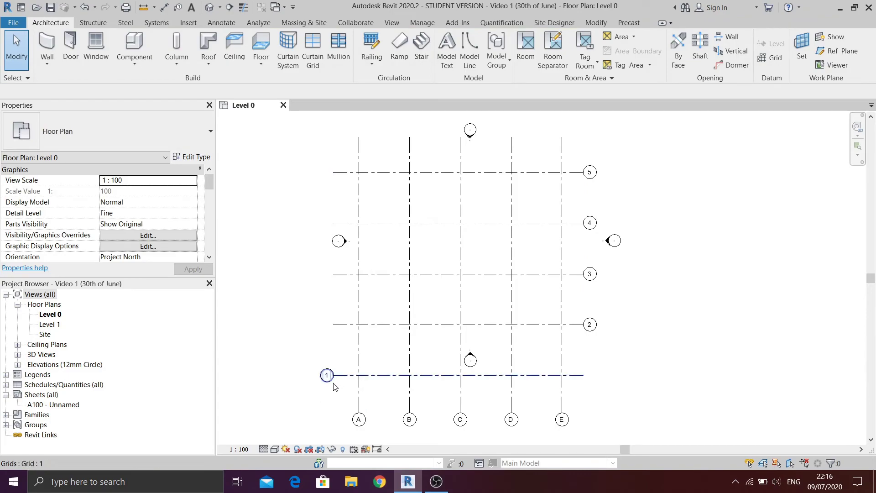
Hide grid A's bottom bubble and show it at the top end instead
left_click(357, 396)
scroll(355, 394, "down", 1)
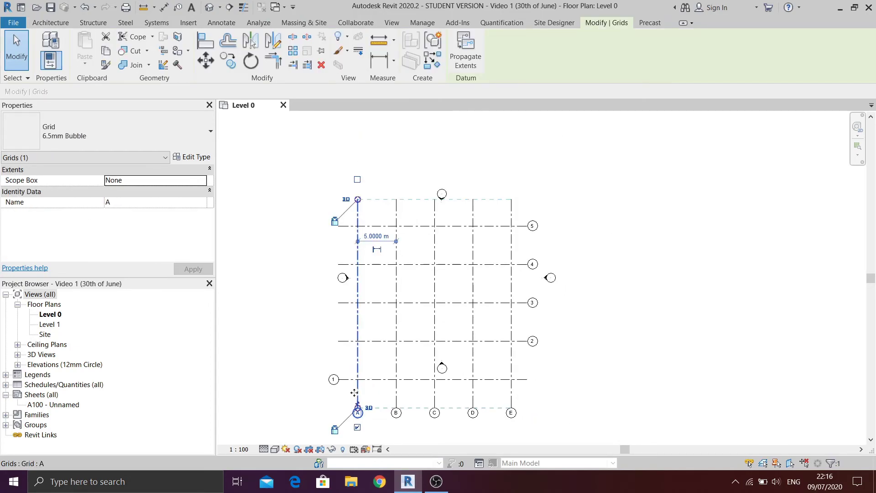
middle_click_drag(354, 393, 355, 386)
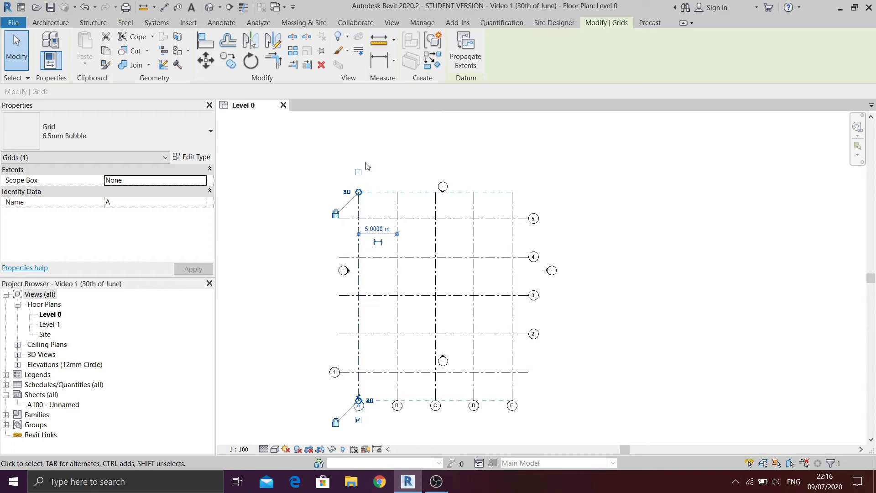
left_click(359, 421)
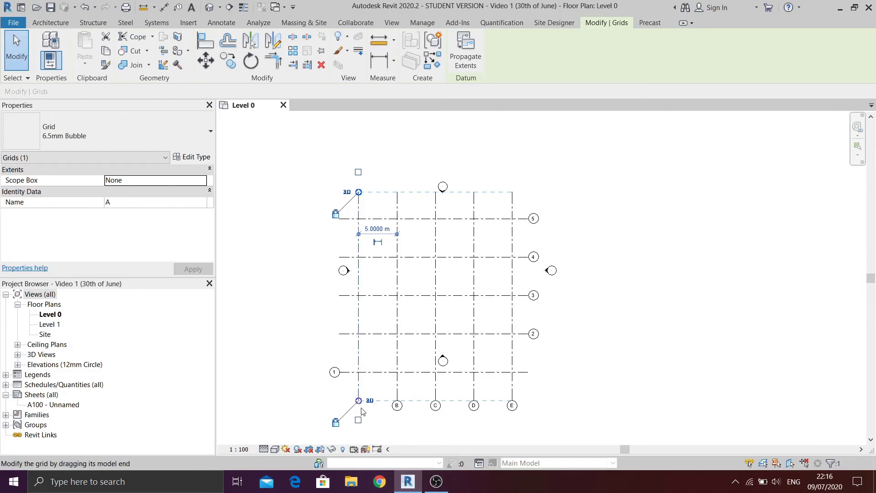
left_click(359, 172)
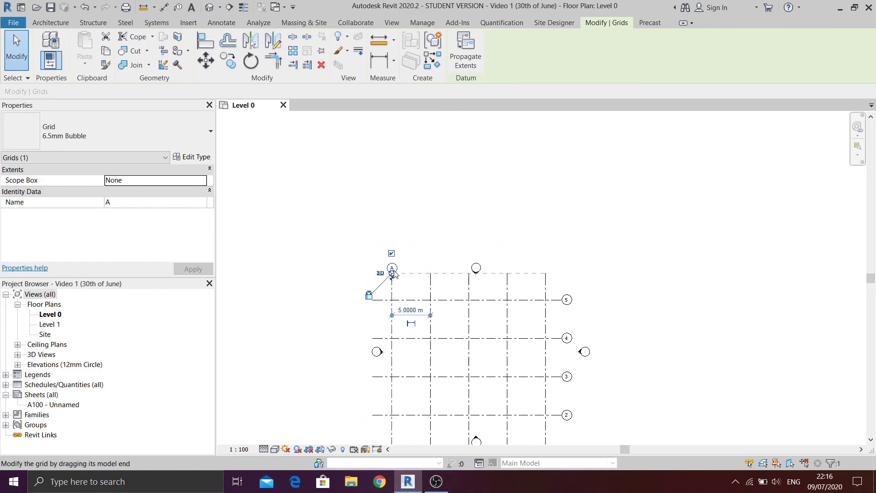
scroll(392, 276, "up", 5)
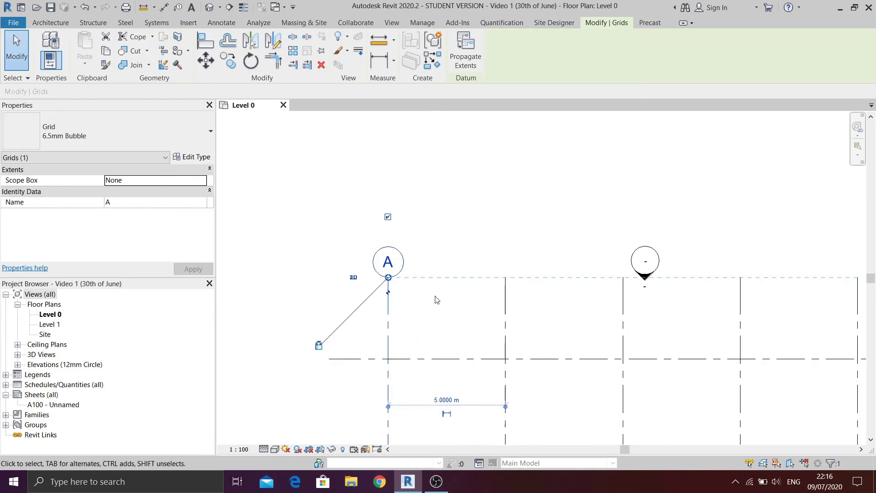
left_click(433, 266)
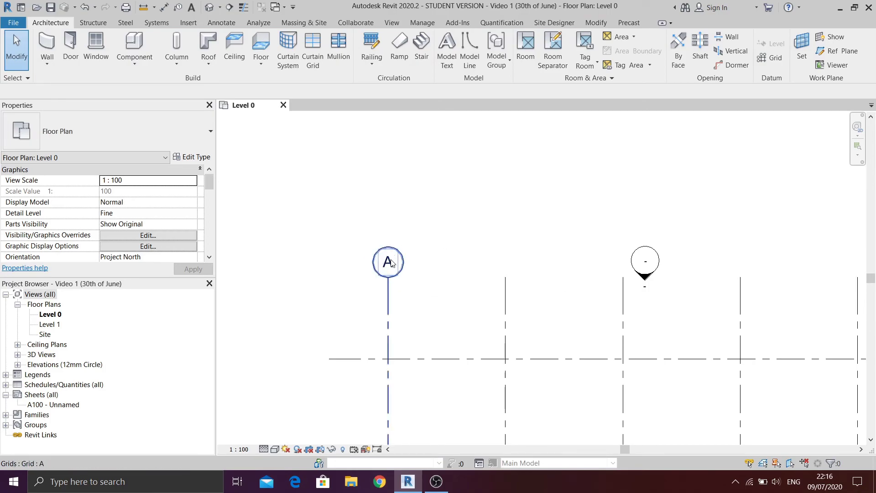
scroll(407, 293, "down", 8)
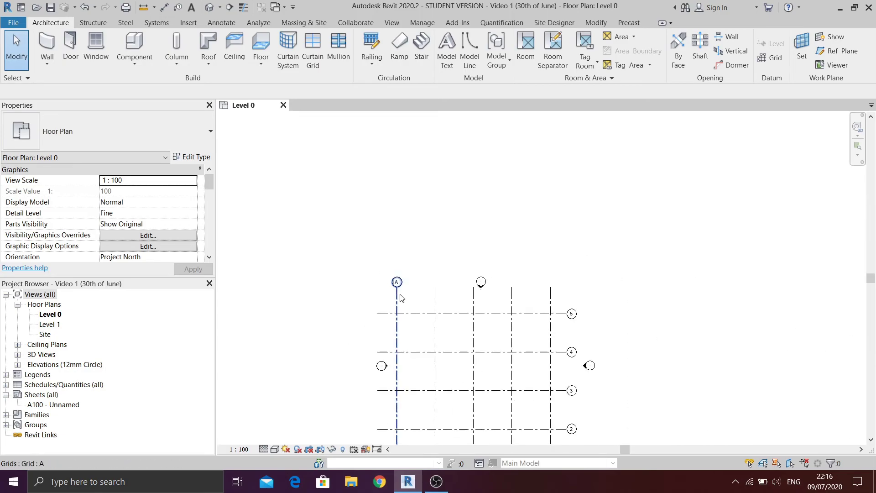
scroll(397, 397, "up", 8)
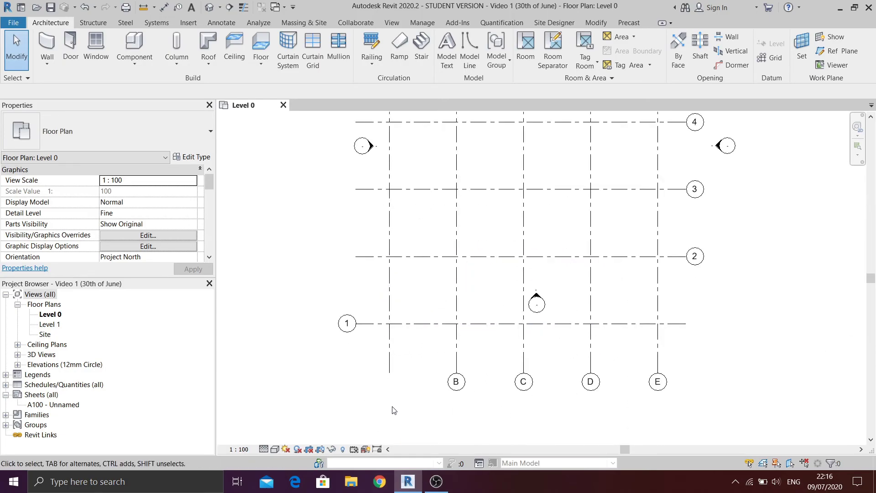
middle_click_drag(434, 283, 433, 440)
scroll(390, 356, "down", 4)
Add an elbow to grid A's top bubble leader and shift the bubble left
scroll(378, 275, "up", 1)
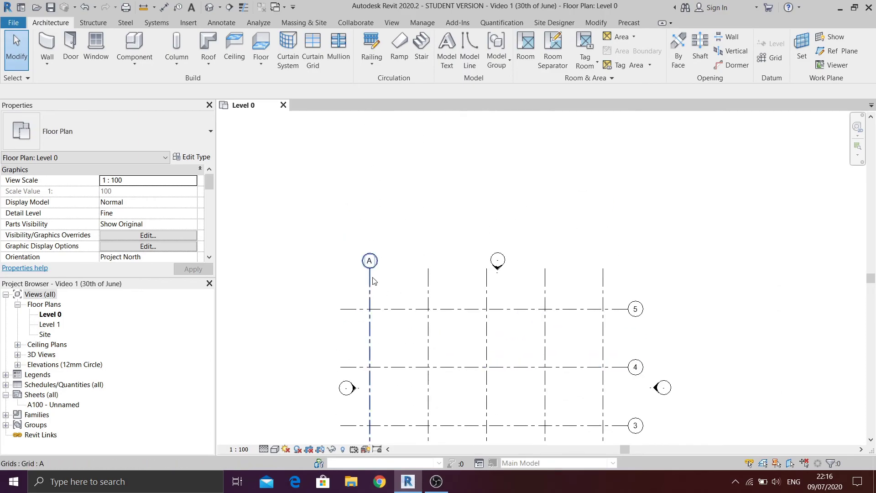
left_click(371, 280)
scroll(360, 292, "up", 2)
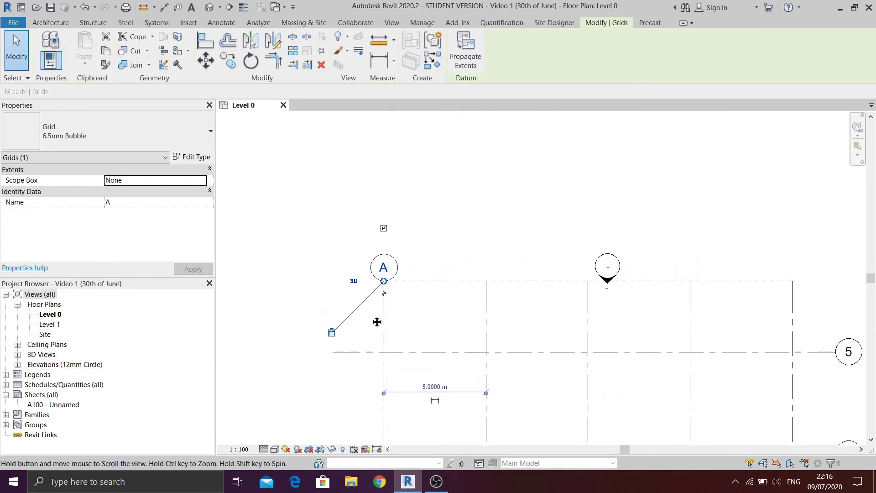
scroll(392, 316, "up", 1)
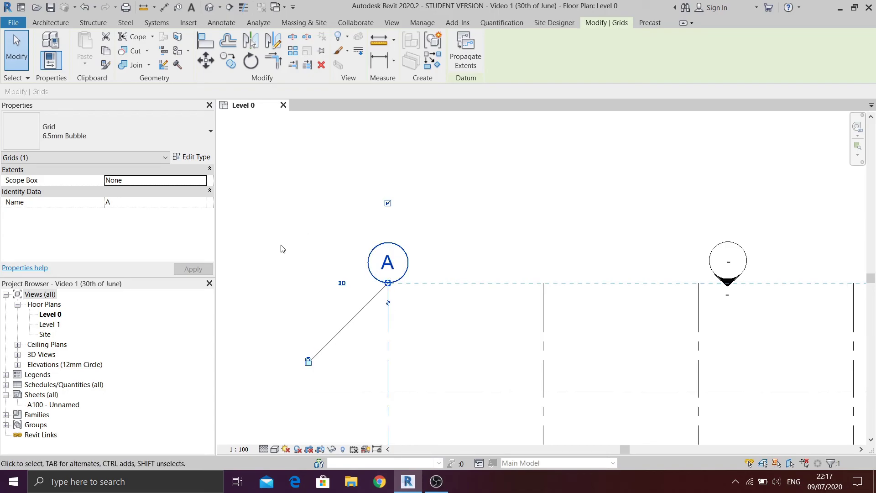
left_click(388, 305)
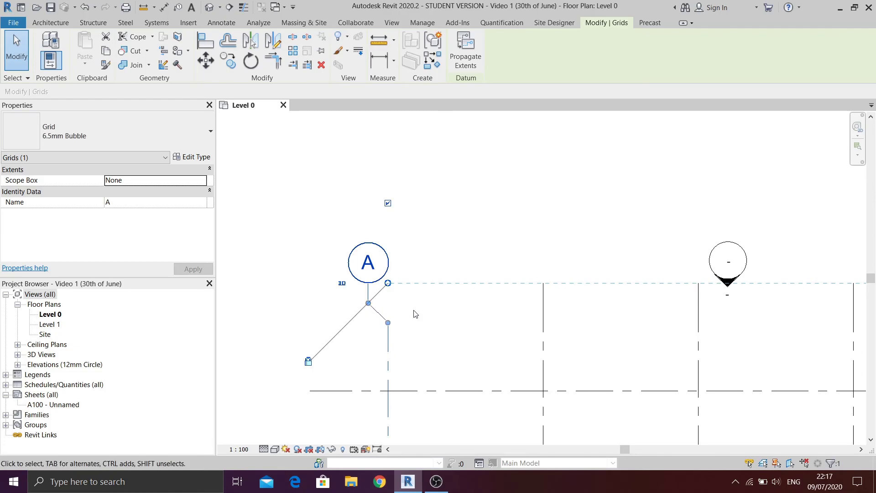
left_click_drag(369, 303, 296, 300)
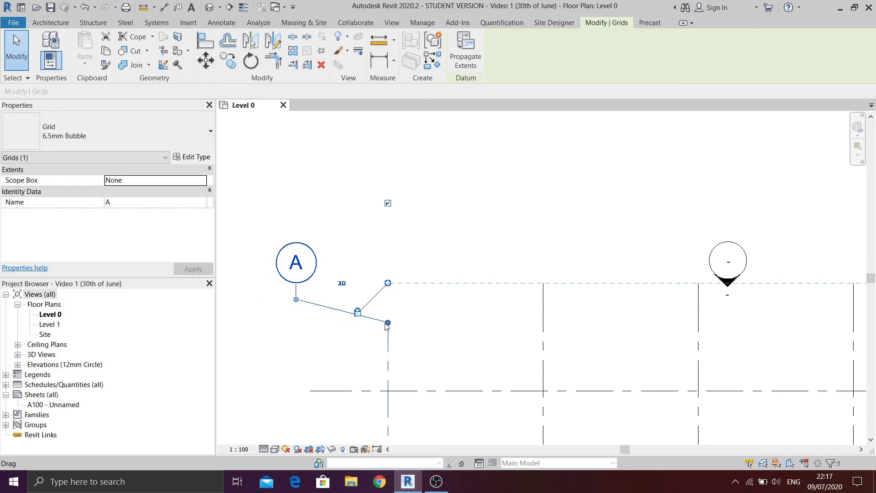
left_click_drag(358, 313, 387, 299)
Straighten grid A's leader by returning its elbow onto the grid line
left_click_drag(296, 302, 388, 301)
scroll(450, 407, "down", 5)
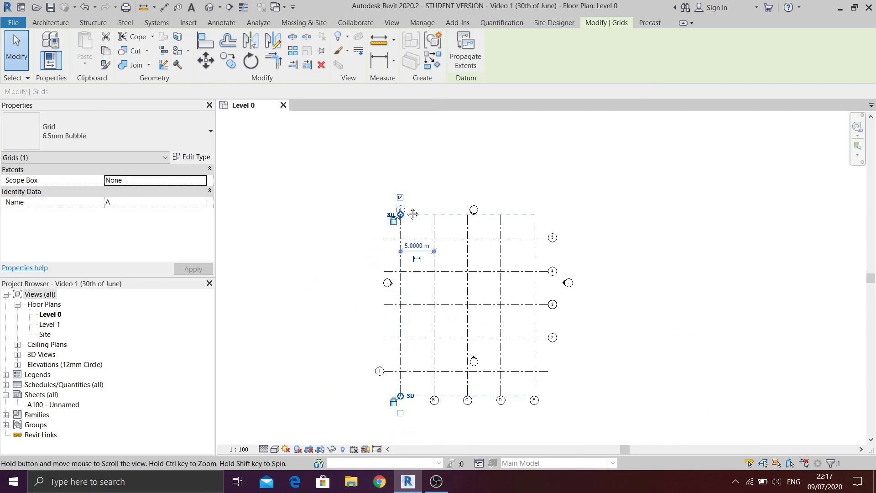